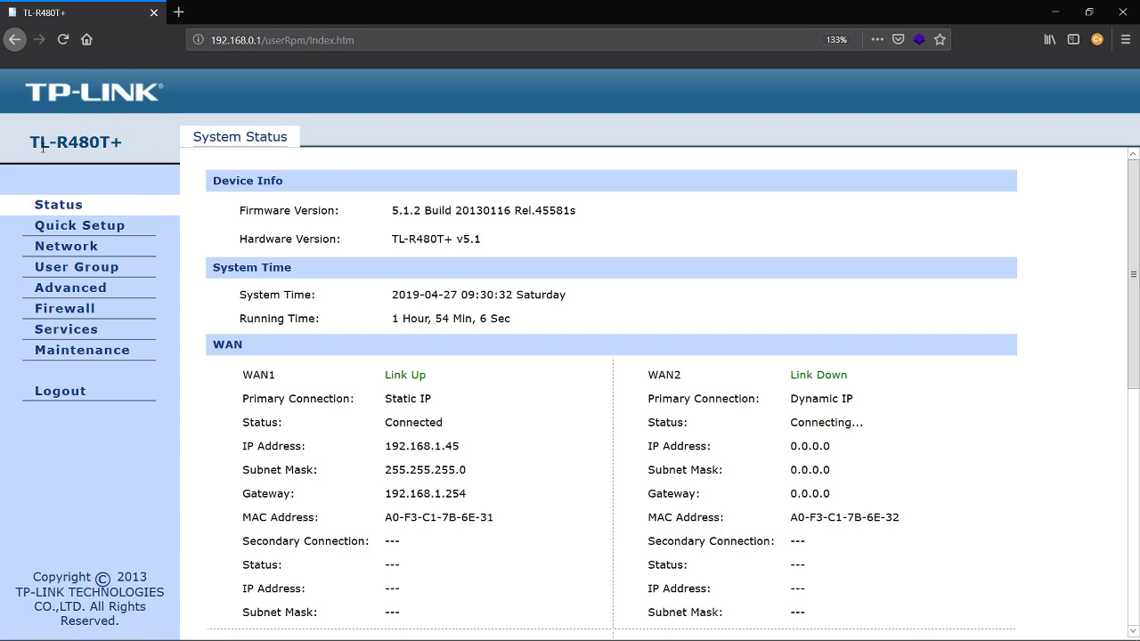
# Review the system status page, examining the connection details of the WAN1 to WAN4 ports
pyautogui.click(71, 205)
pyautogui.scroll(-3, 356, 297)
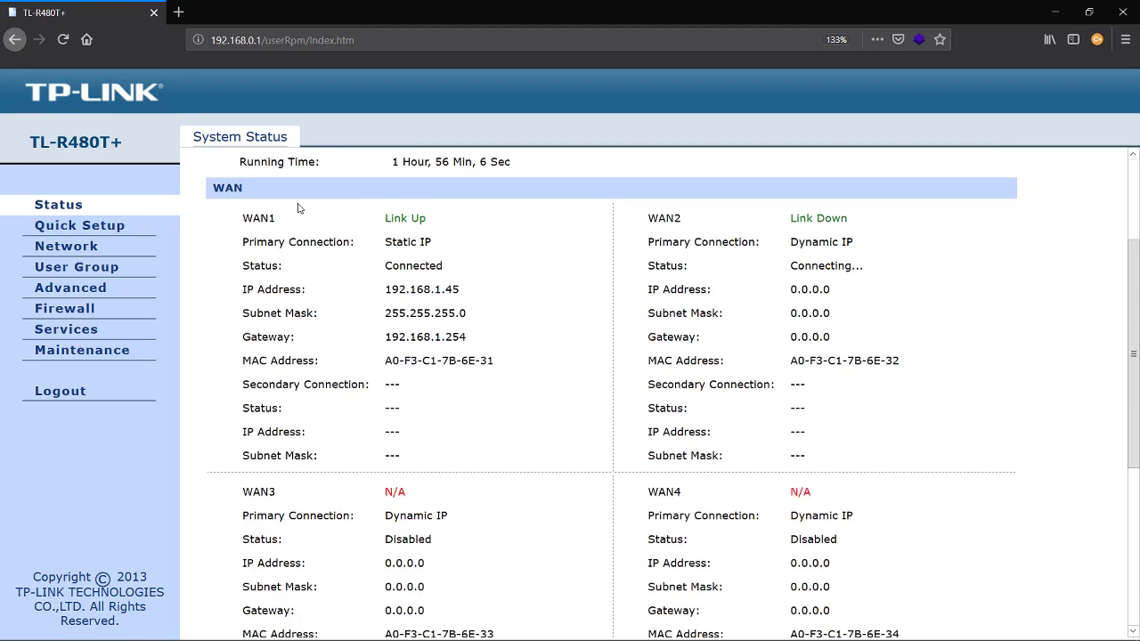
pyautogui.moveTo(242, 220); pyautogui.dragTo(278, 223)
pyautogui.click(279, 223)
pyautogui.scroll(-3, 537, 247)
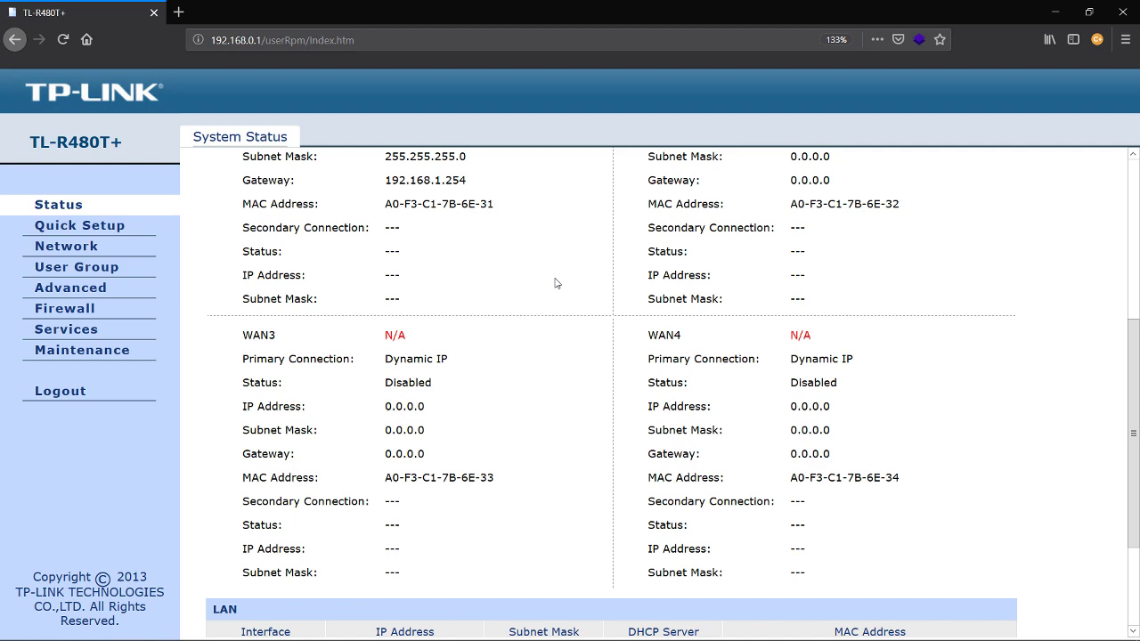
pyautogui.scroll(3, 555, 283)
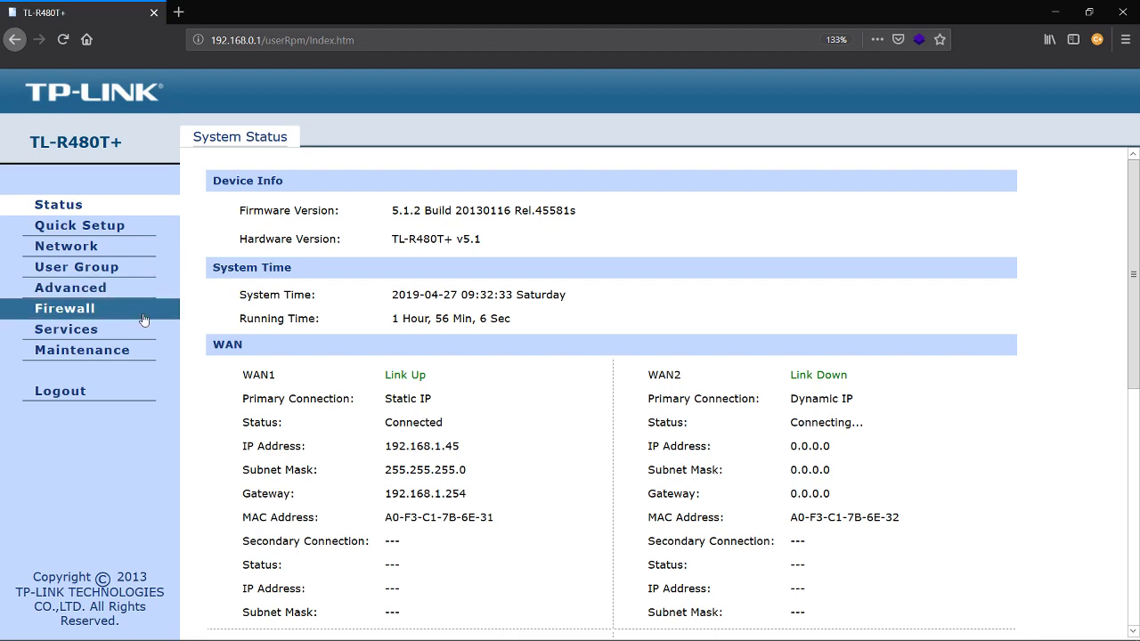
# Open the firewall's Access Control section to view the URL filtering settings
pyautogui.click(64, 308)
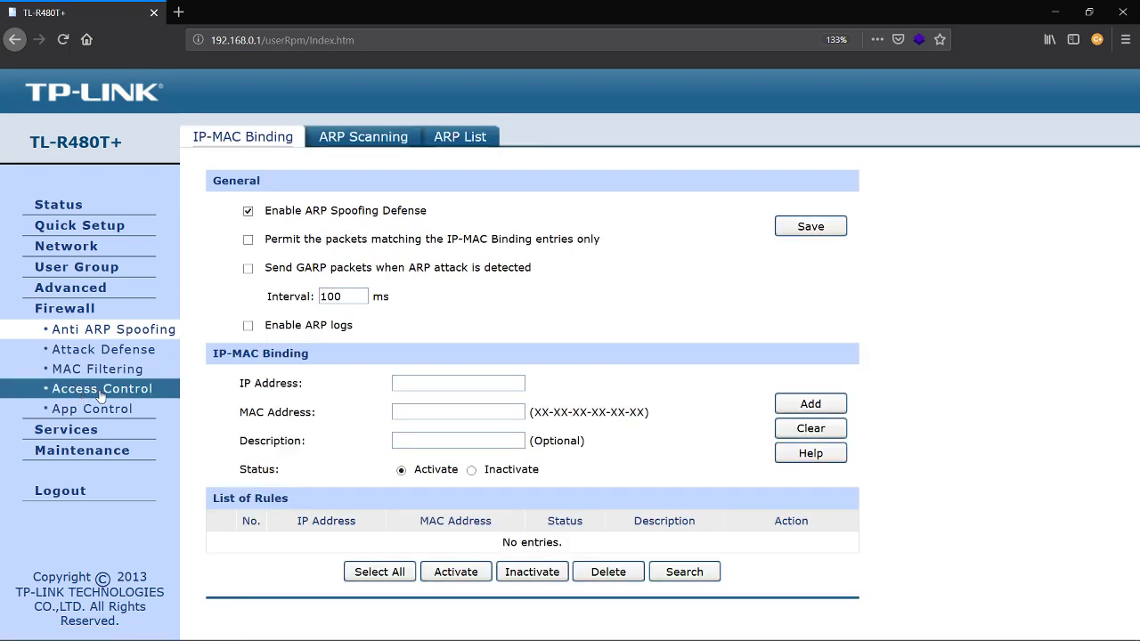
pyautogui.click(99, 390)
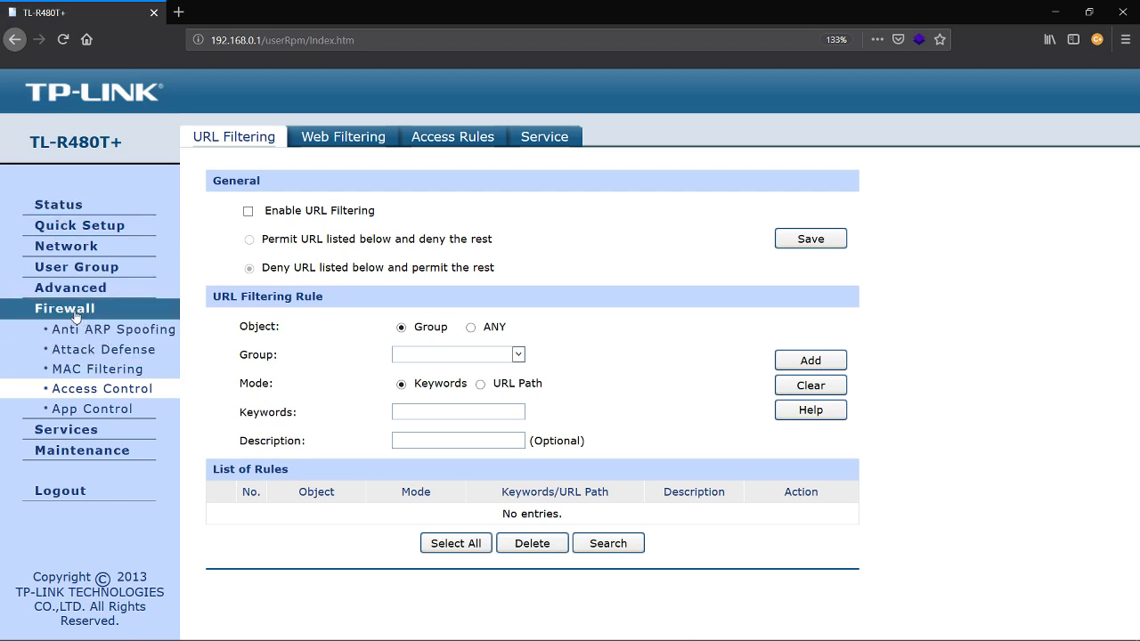
# Preview the WAN mode port layouts for one and three WAN ports, returning the selection to 2 without saving
pyautogui.click(79, 246)
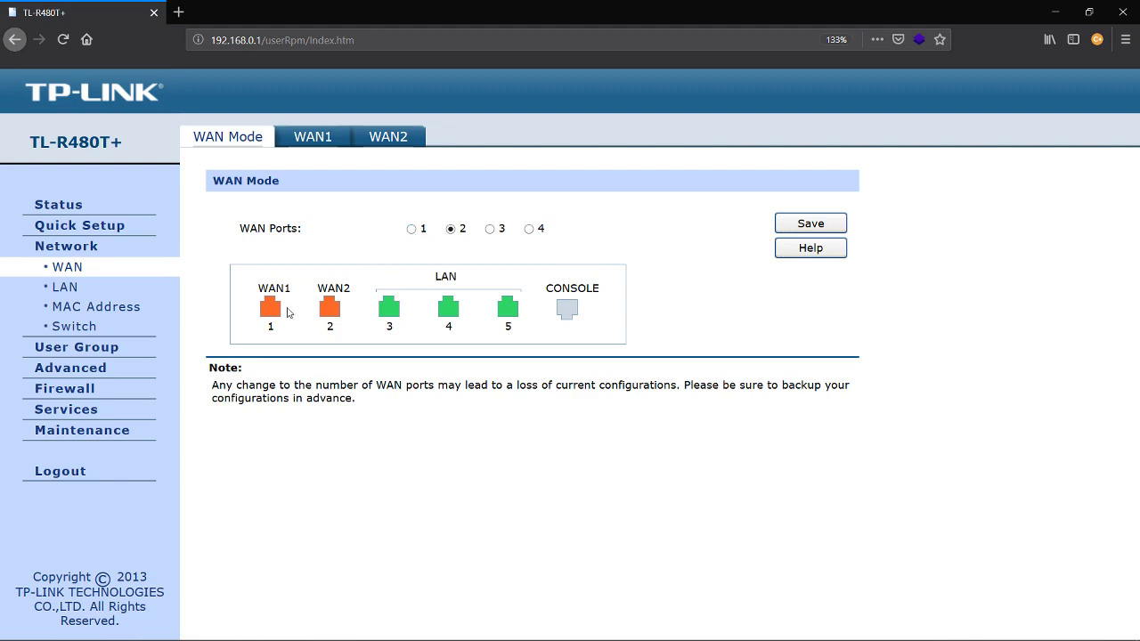
pyautogui.click(415, 230)
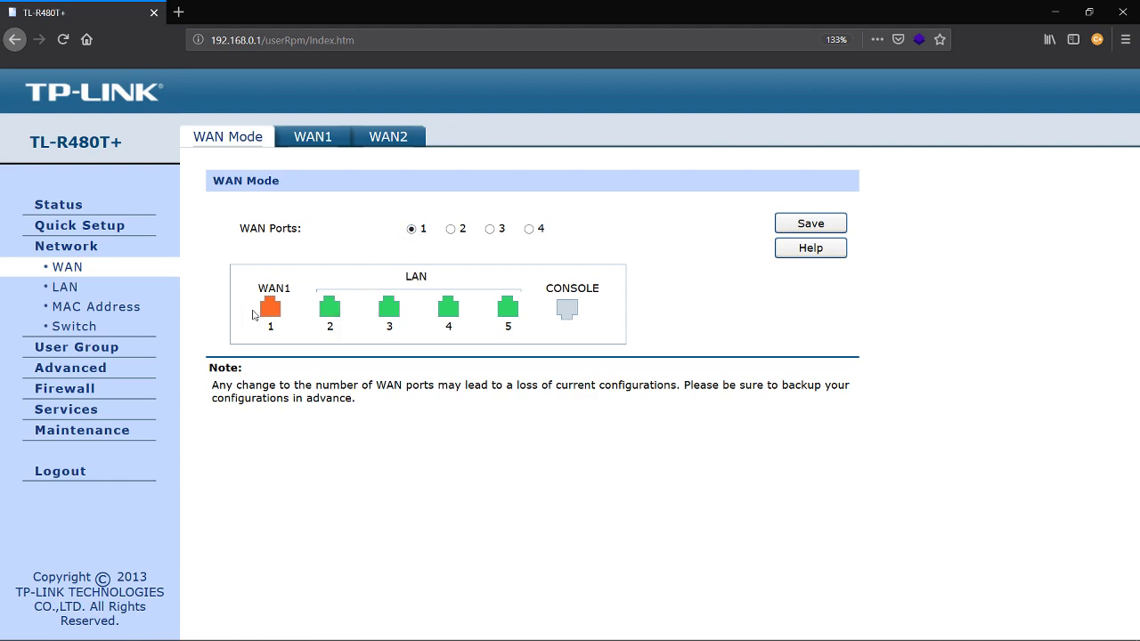
pyautogui.click(490, 229)
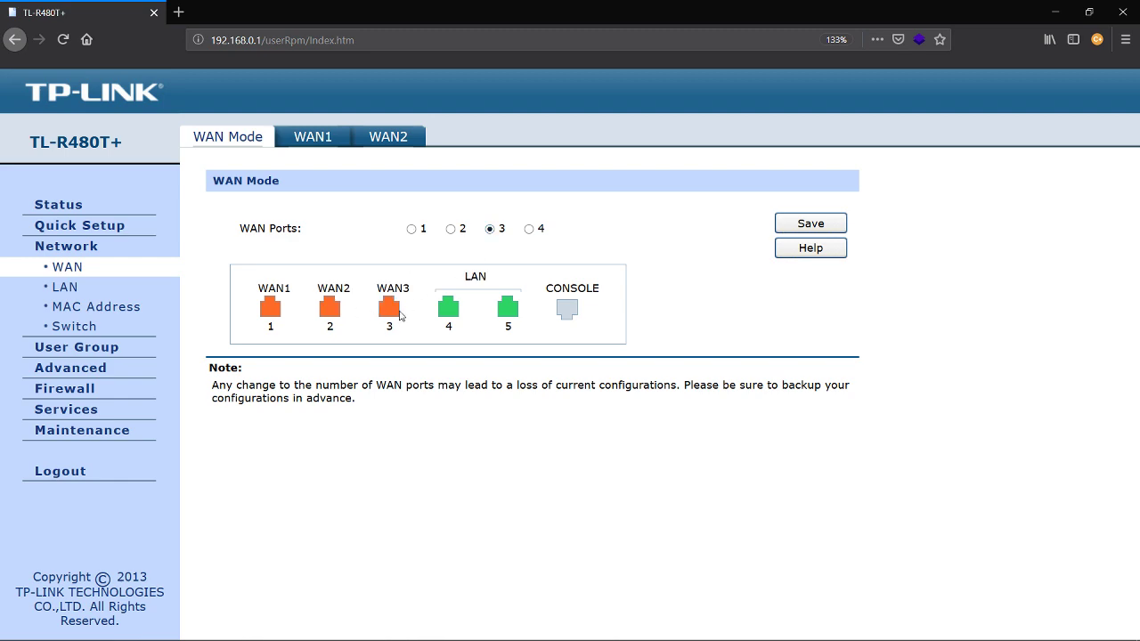
pyautogui.click(451, 229)
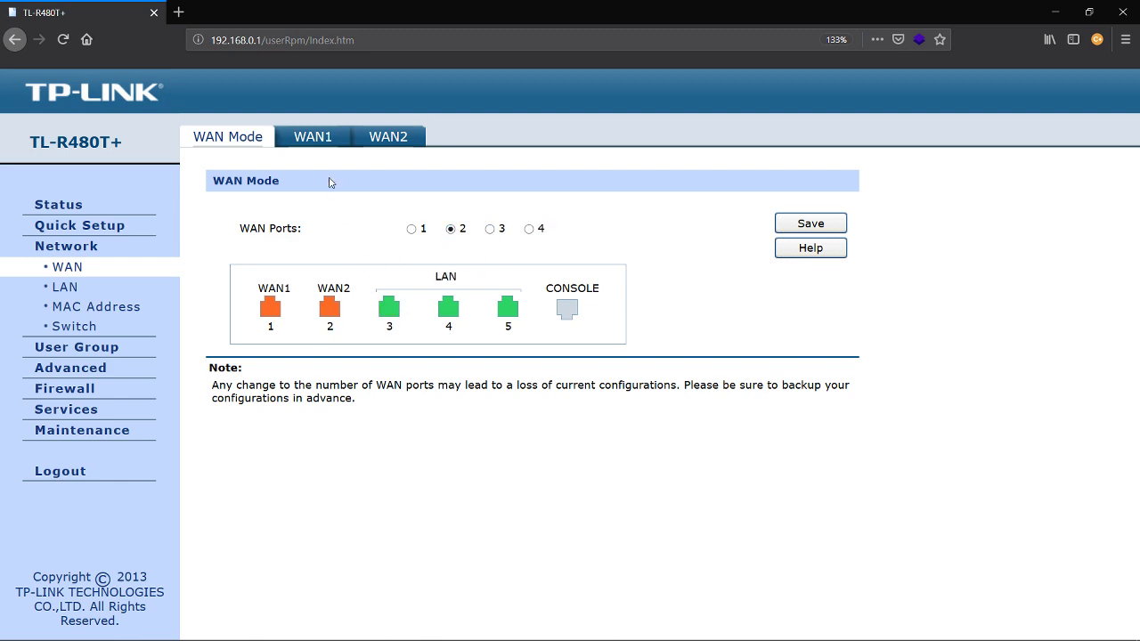
pyautogui.click(490, 229)
pyautogui.click(450, 230)
# Examine the LAN's DHCP server settings, including the default domain and the primary and secondary DNS
pyautogui.click(79, 293)
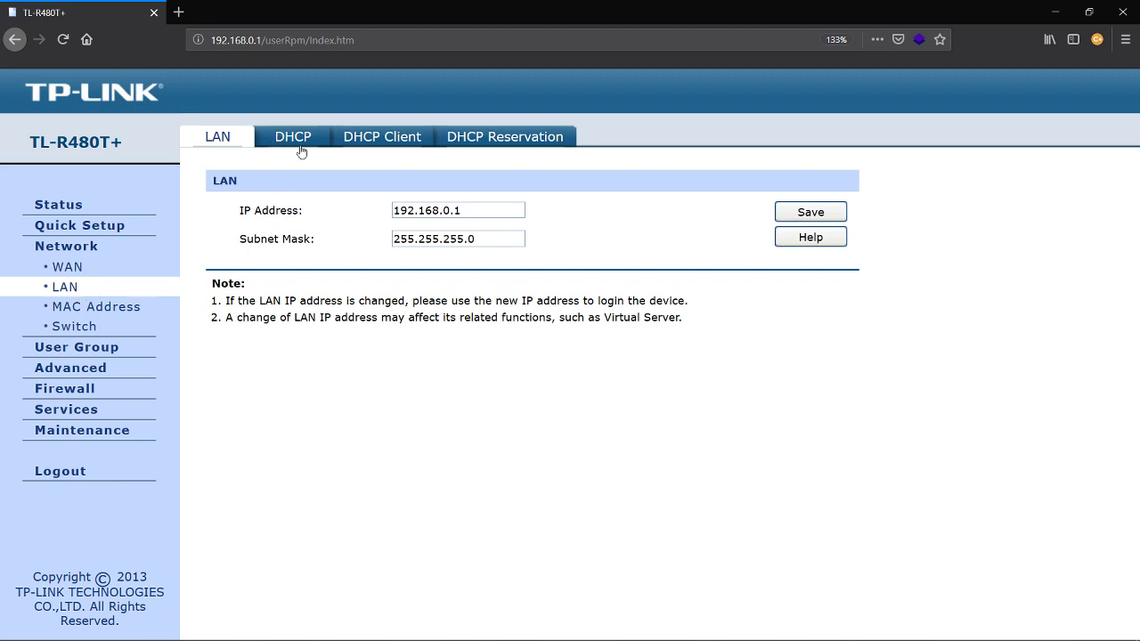
pyautogui.click(301, 146)
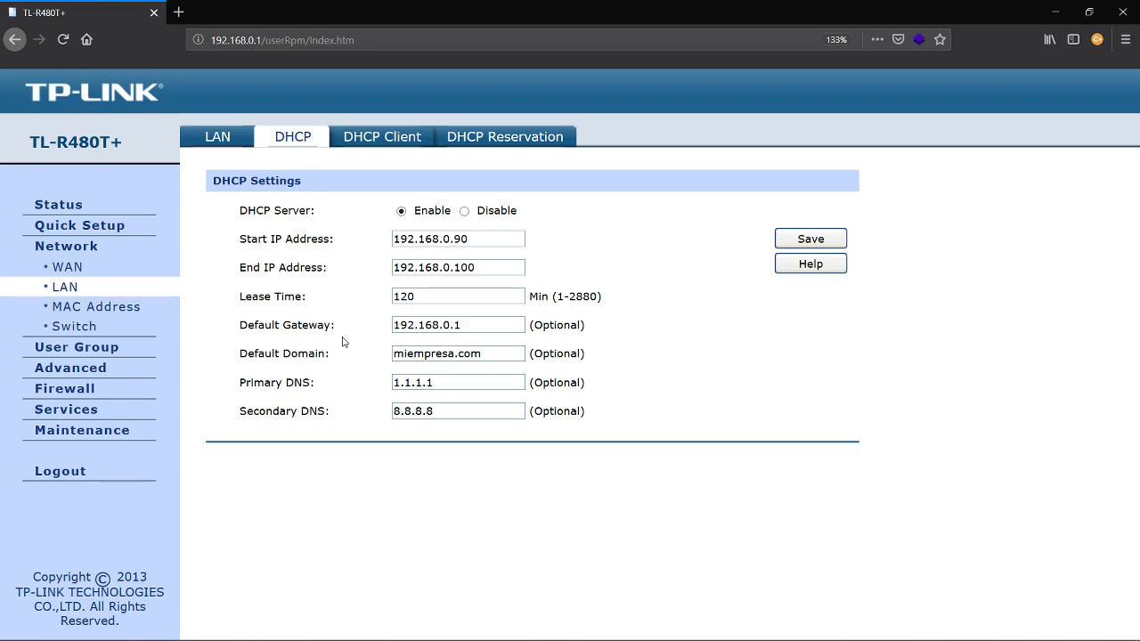
pyautogui.moveTo(283, 354); pyautogui.dragTo(348, 361)
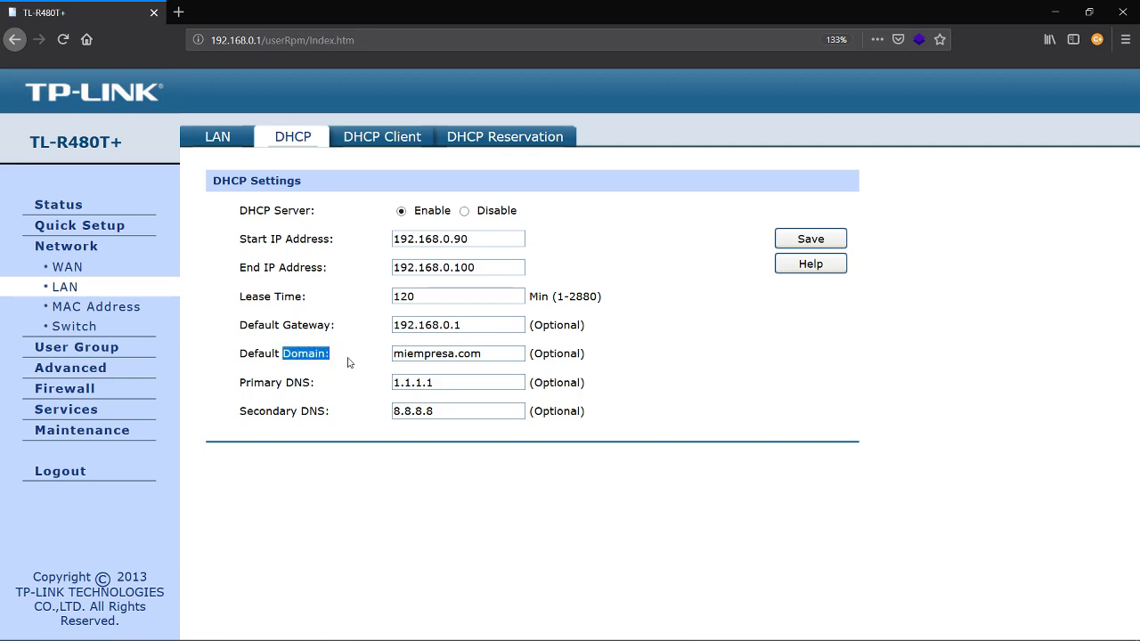
pyautogui.click(459, 383)
pyautogui.doubleClick(458, 383)
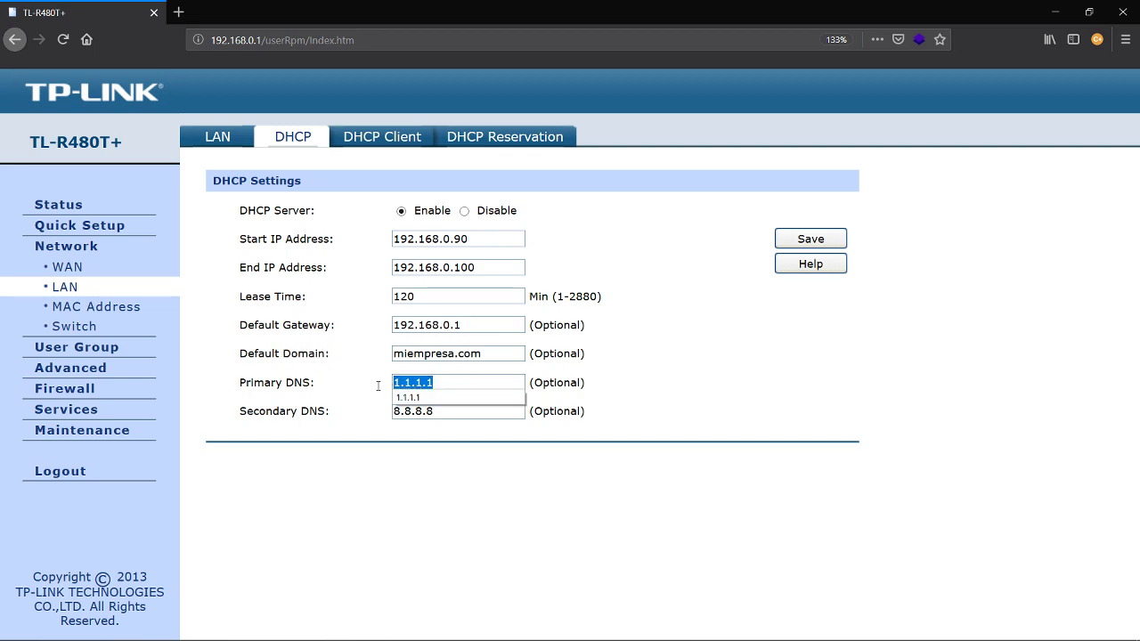
pyautogui.doubleClick(450, 410)
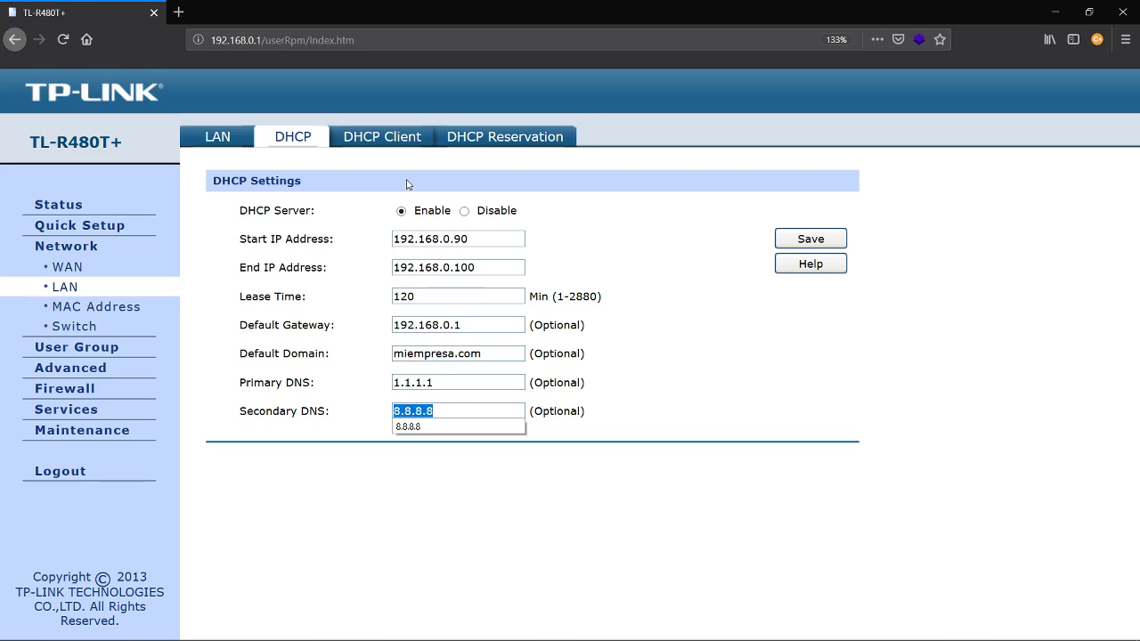
# Review the firewall's ARP spoofing, attack defense, MAC filtering, application control and URL filtering settings
pyautogui.click(64, 388)
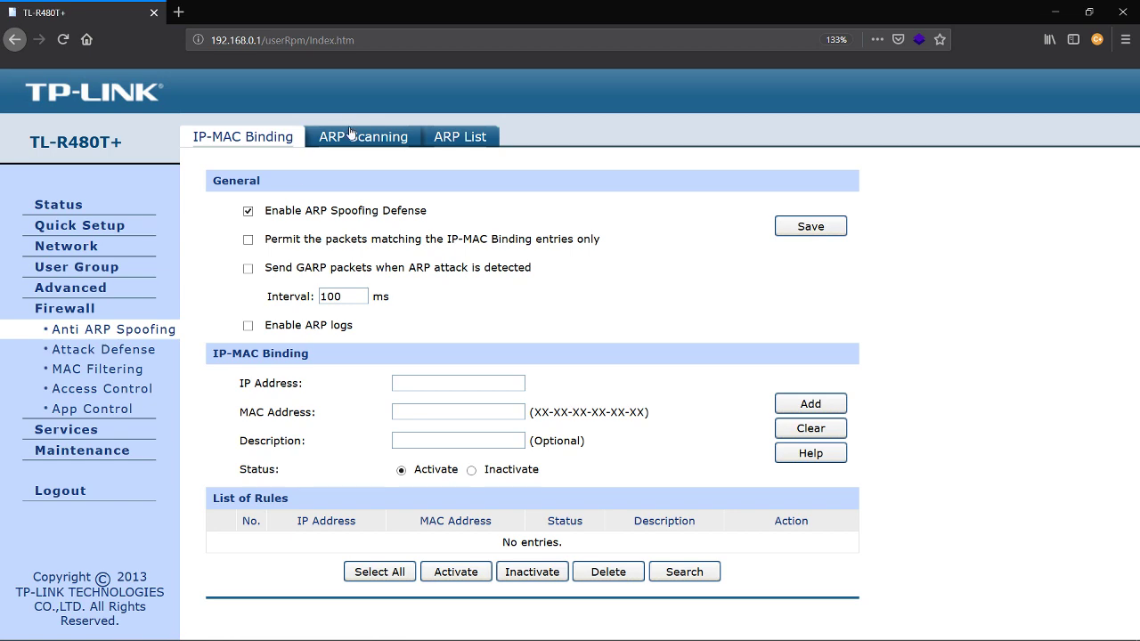
pyautogui.click(98, 351)
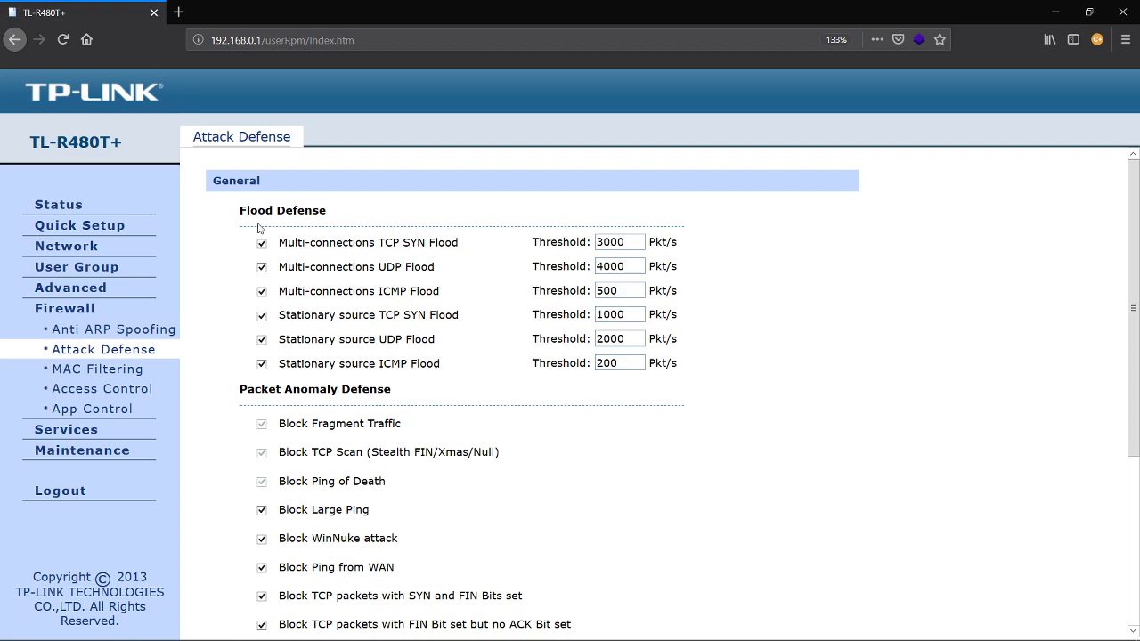
pyautogui.scroll(-2, 258, 294)
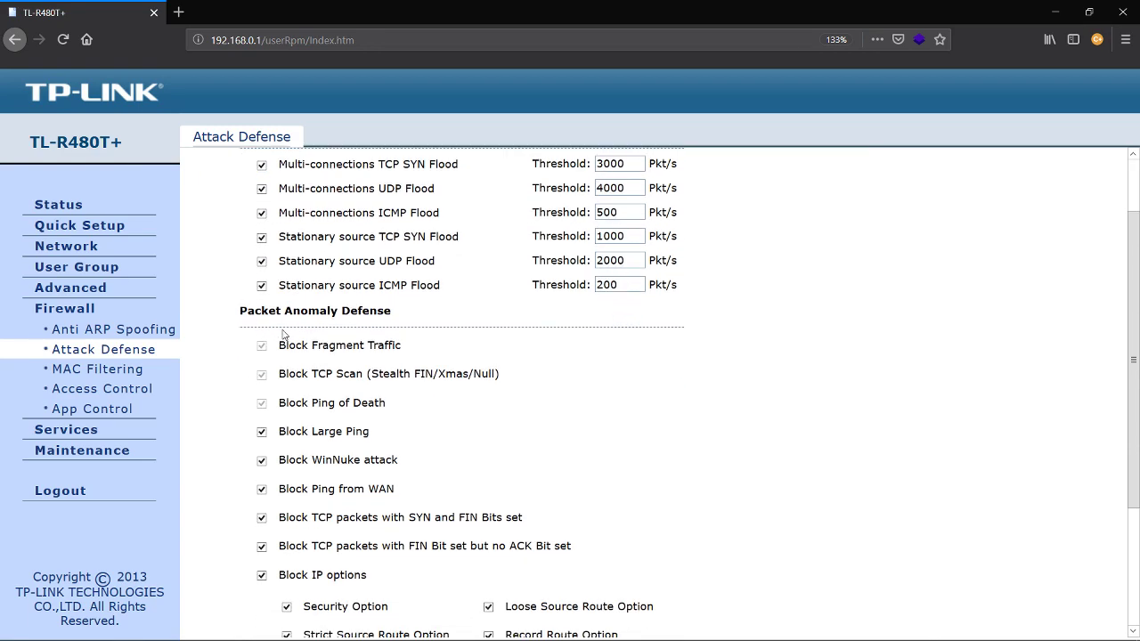
pyautogui.scroll(2, 281, 332)
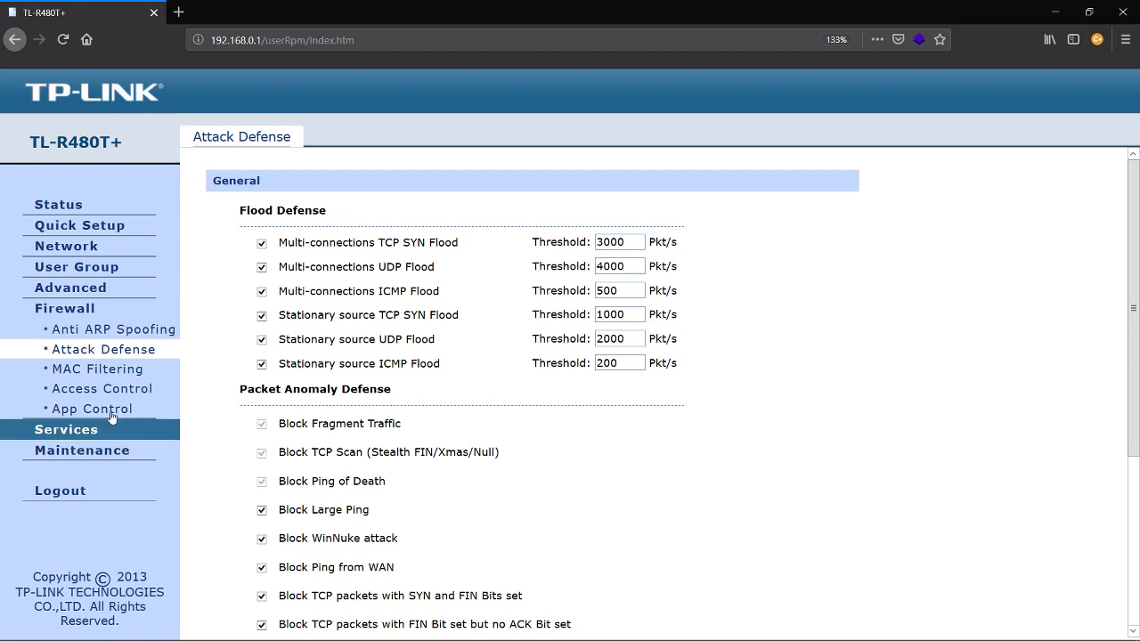
pyautogui.click(83, 375)
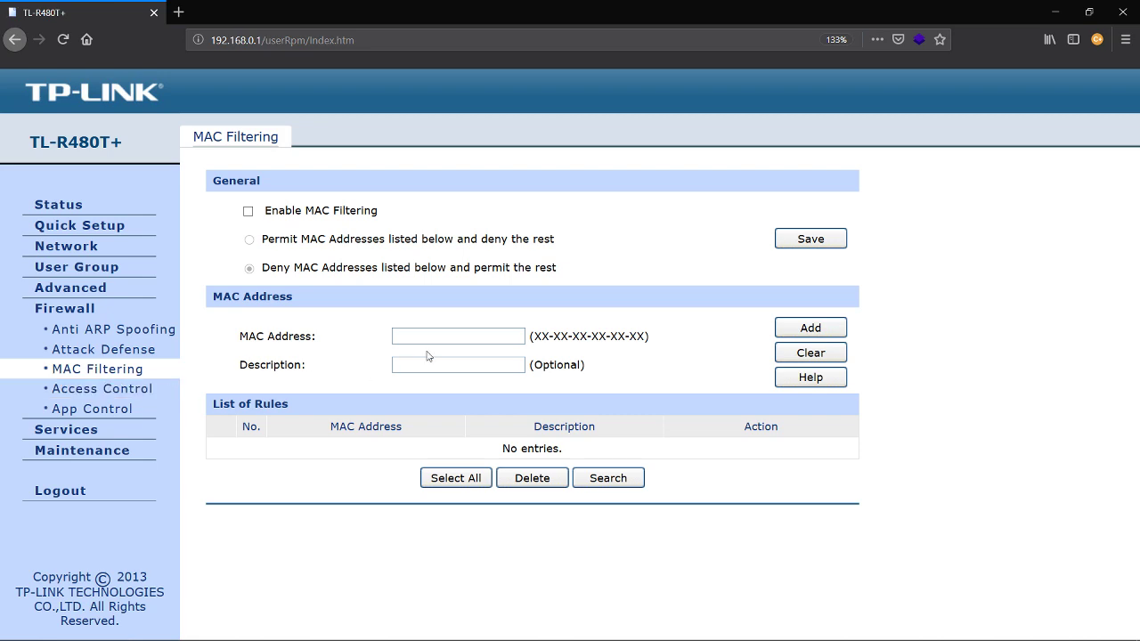
pyautogui.click(92, 408)
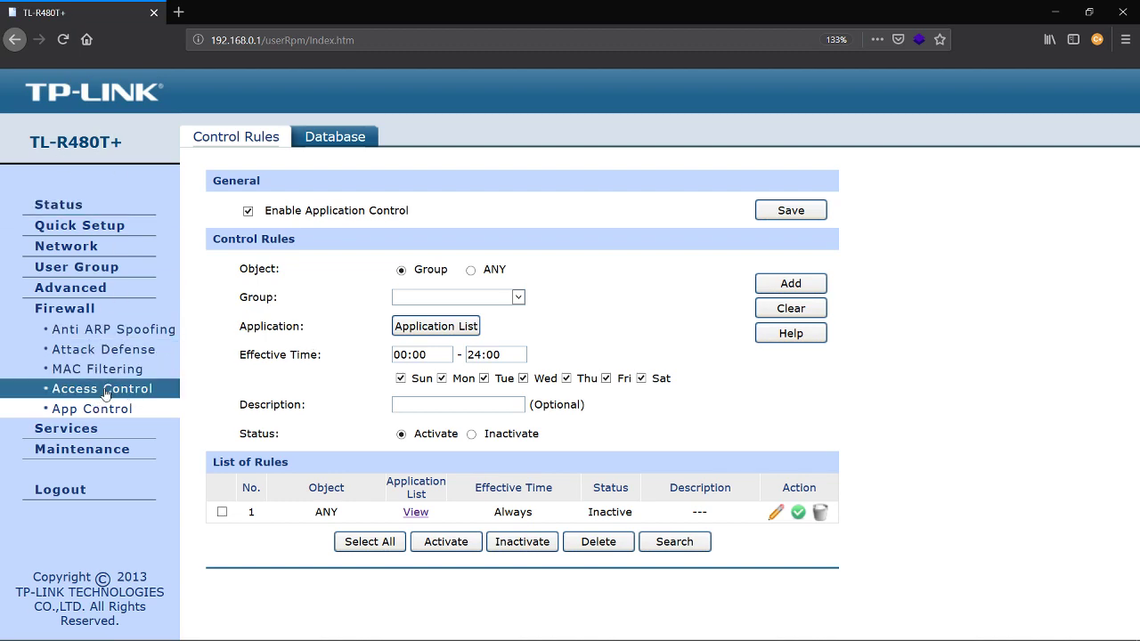
pyautogui.click(105, 389)
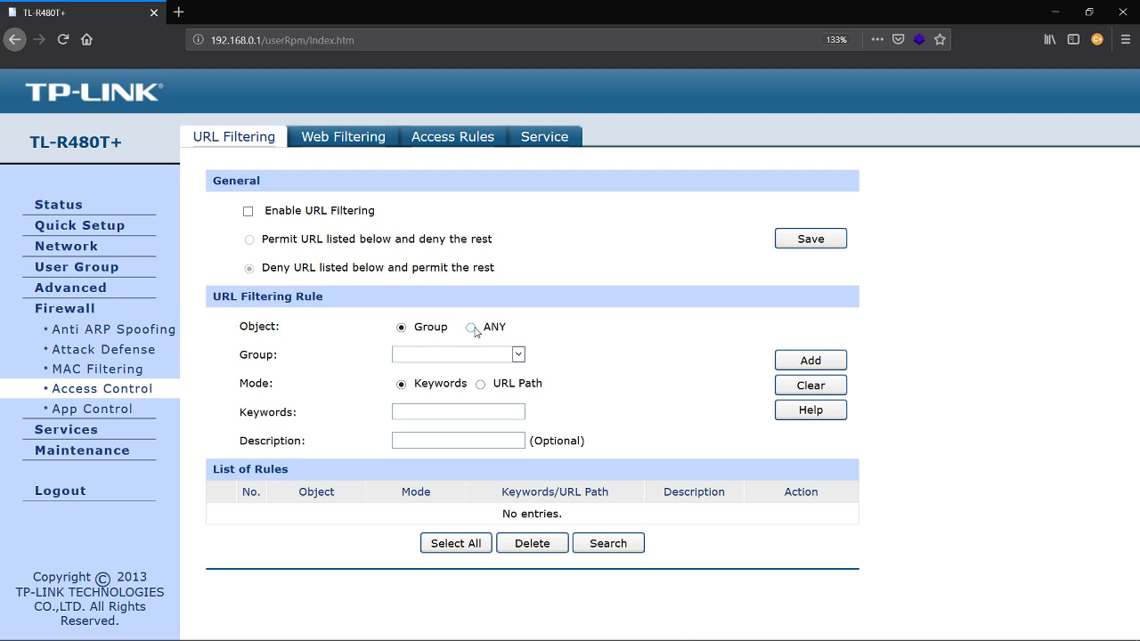
# Search the web for "pihole" in a new browser tab and open the official pi-hole.net site
pyautogui.click(179, 12)
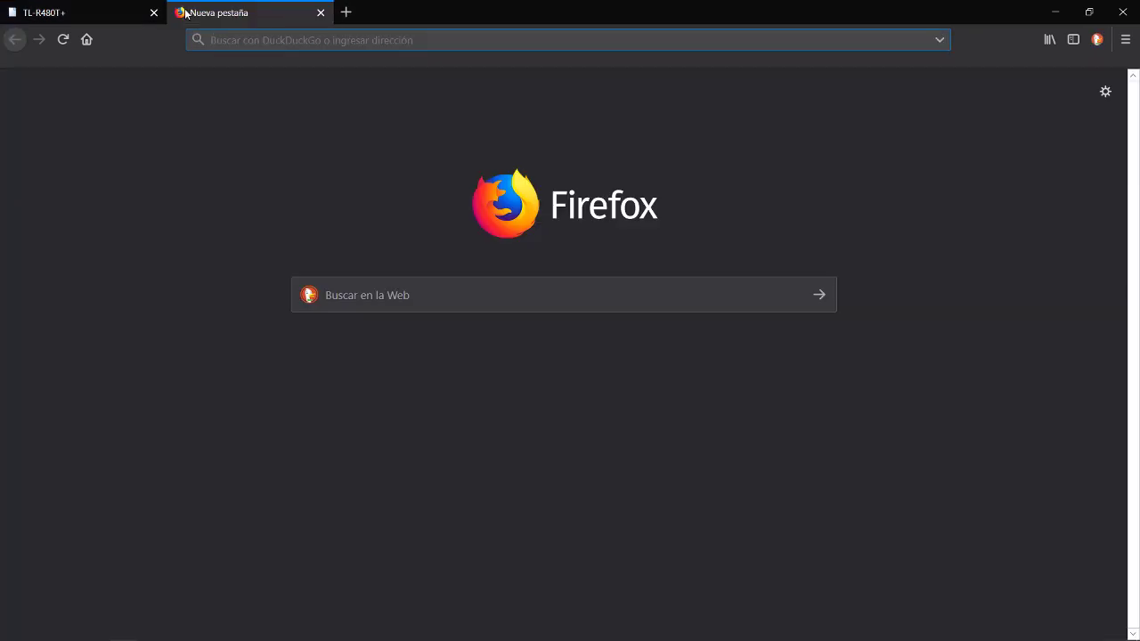
pyautogui.write('pihole')
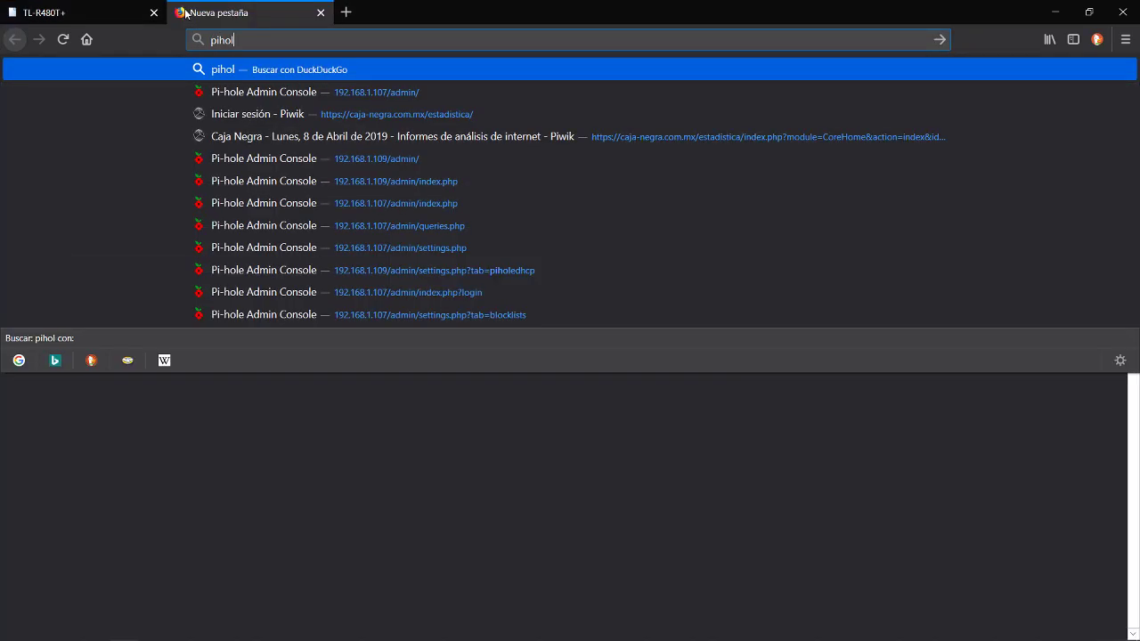
pyautogui.press('Return')
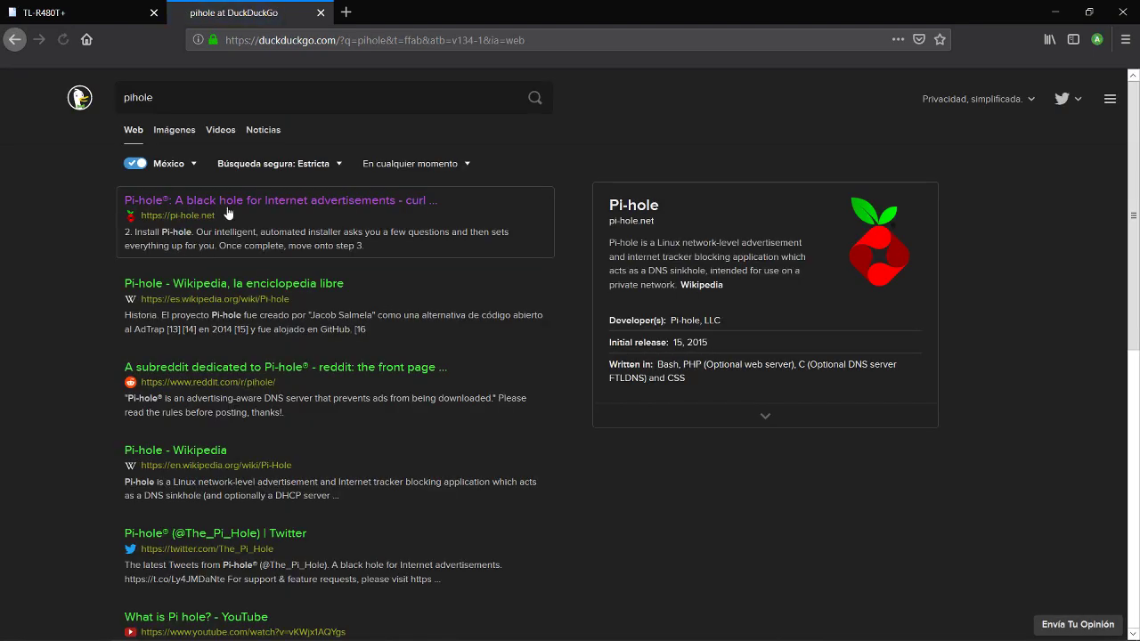
pyautogui.click(228, 212)
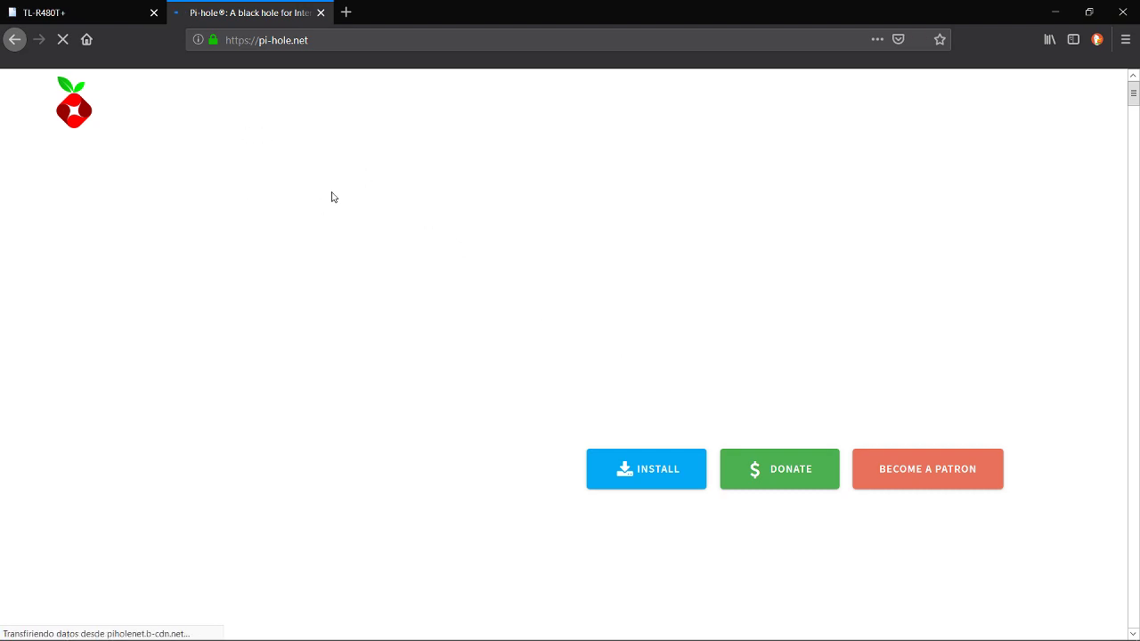
# Return to the router's administration page and review the Dynamic DNS settings for DynDNS and No-IP
pyautogui.click(109, 14)
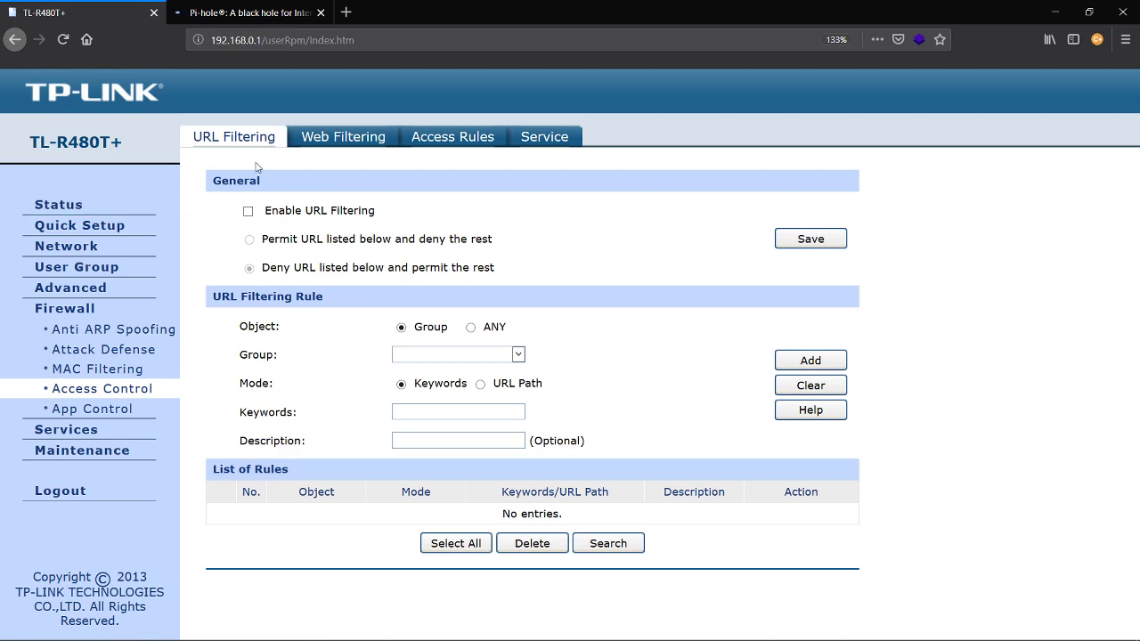
pyautogui.click(74, 431)
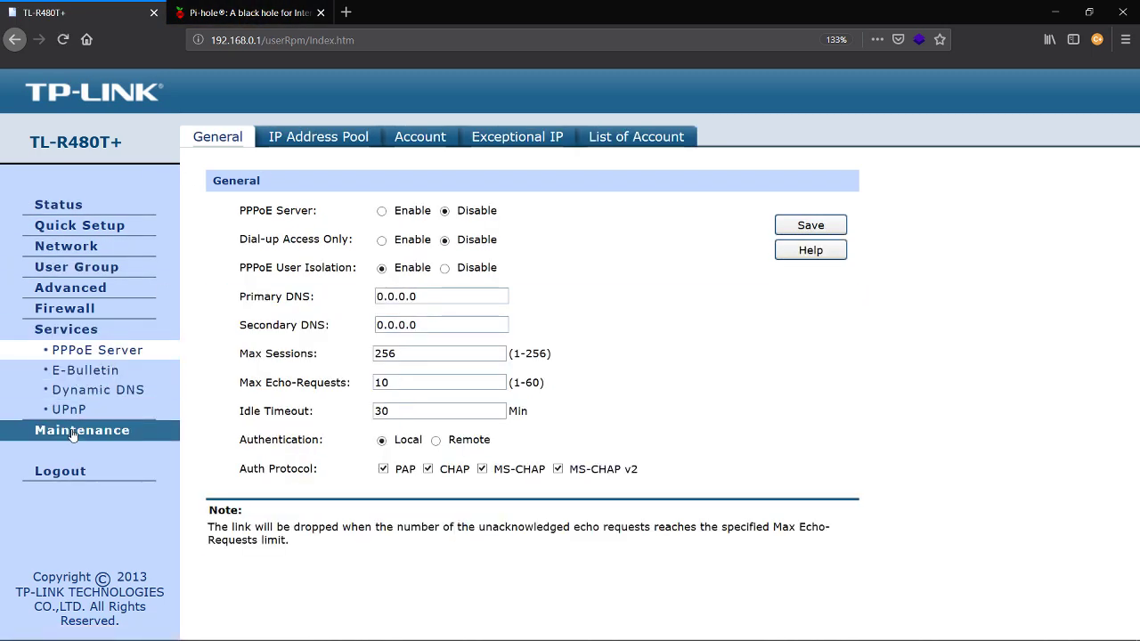
pyautogui.click(89, 390)
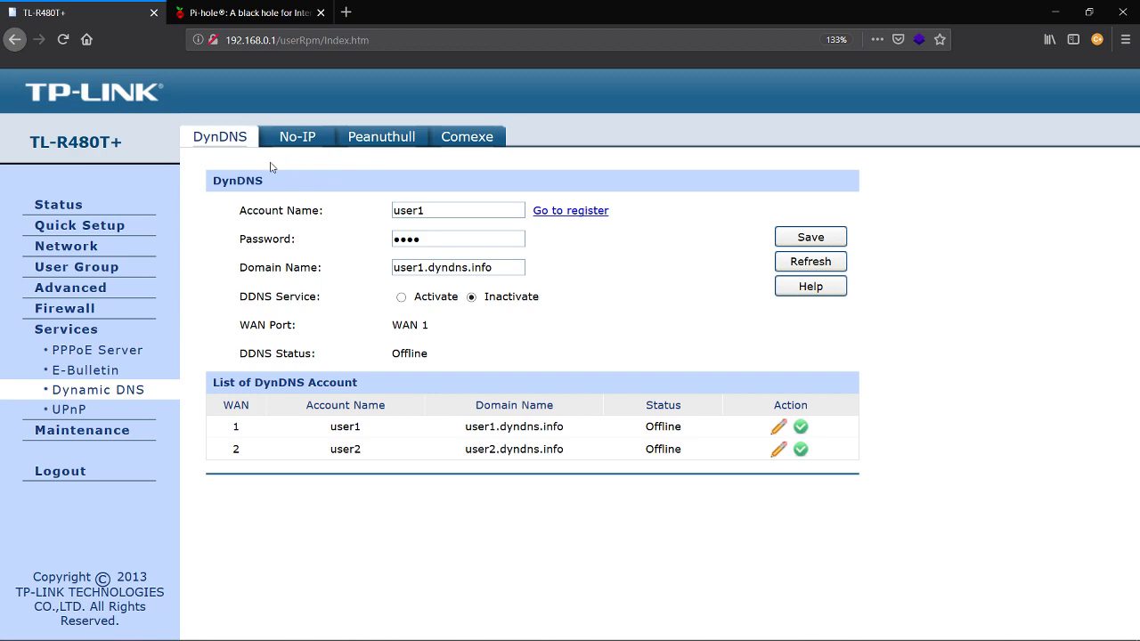
pyautogui.click(285, 139)
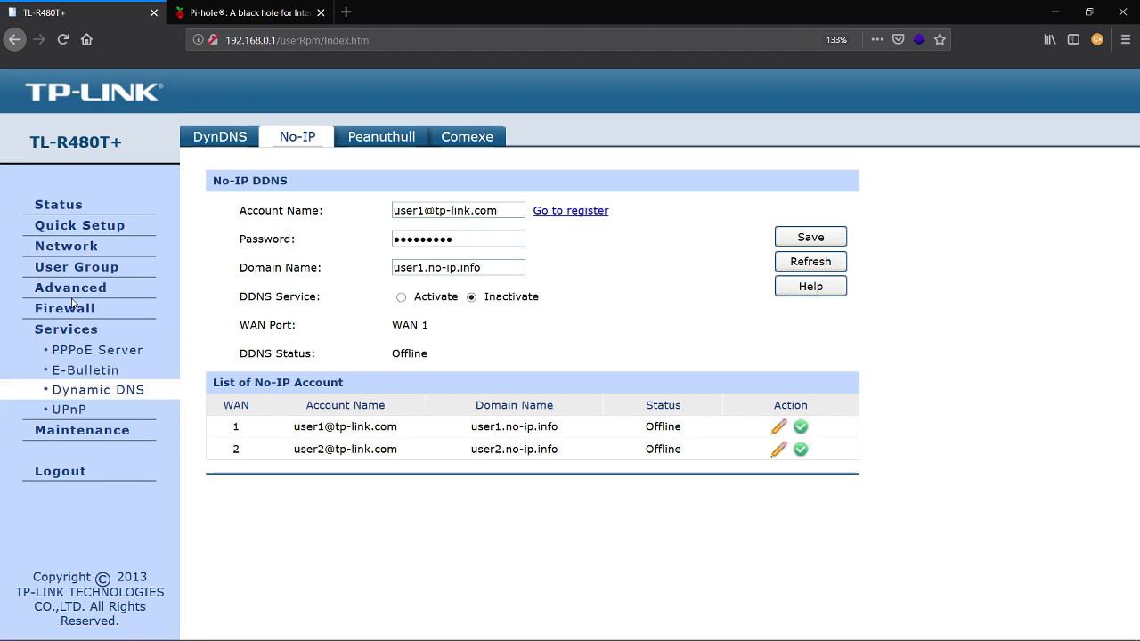
# Review the LAN's reserved addresses, DHCP client list and DHCP server settings
pyautogui.click(67, 242)
pyautogui.click(66, 287)
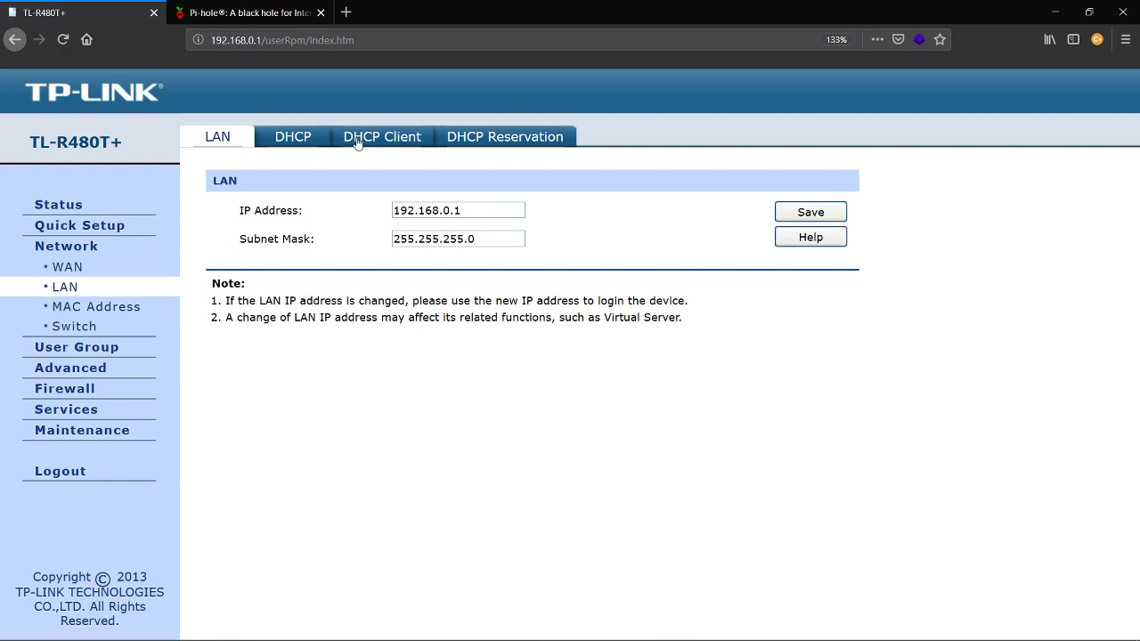
pyautogui.click(503, 141)
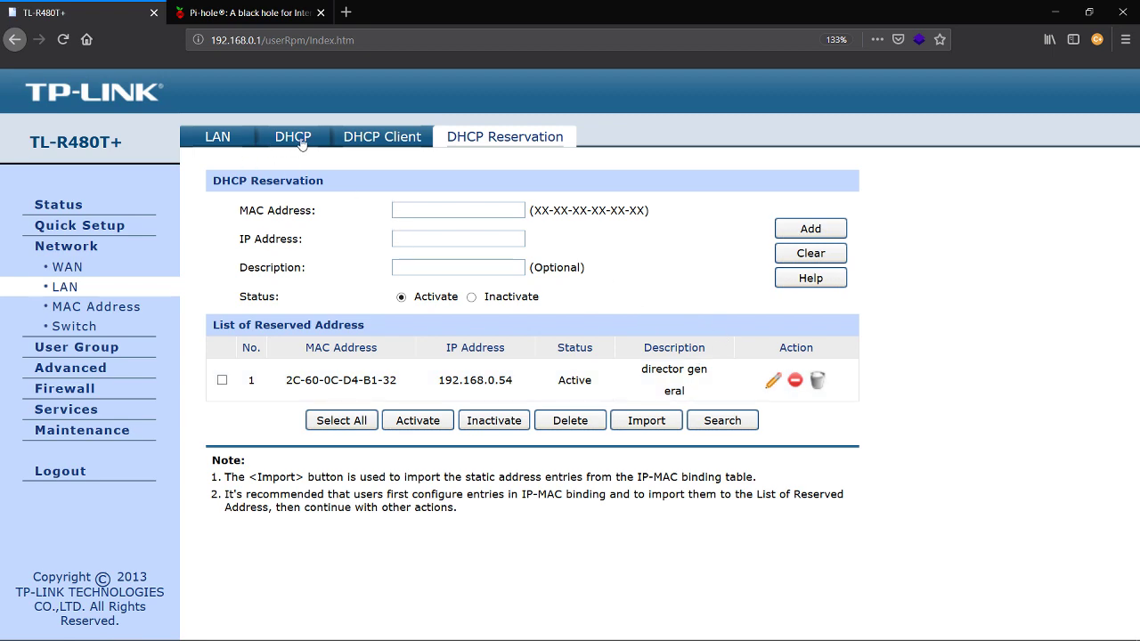
pyautogui.click(351, 140)
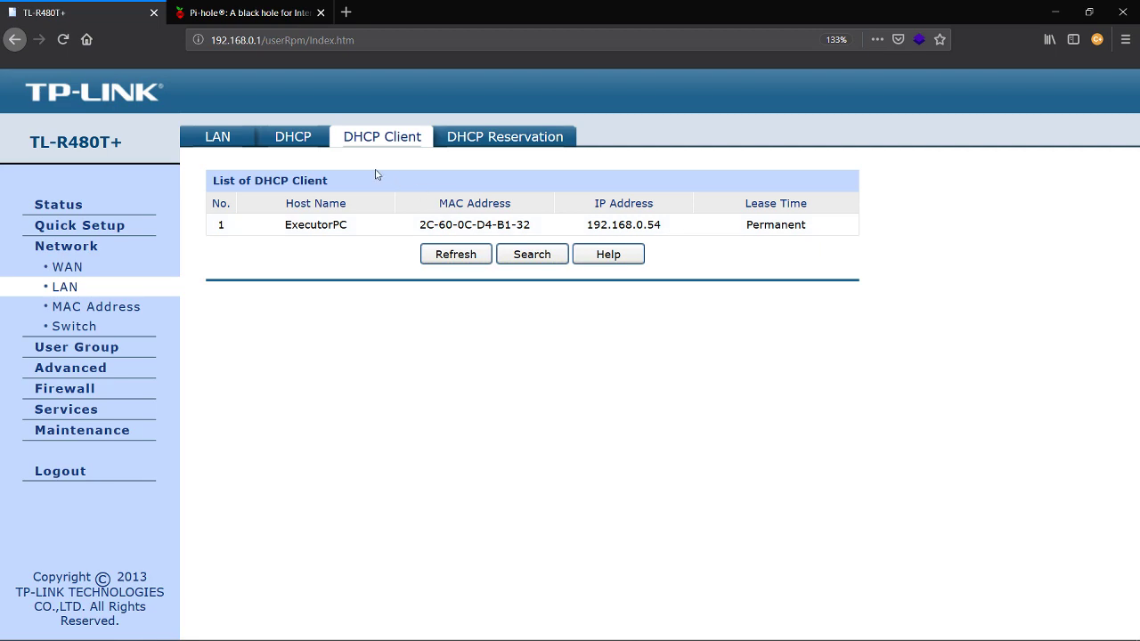
pyautogui.click(297, 138)
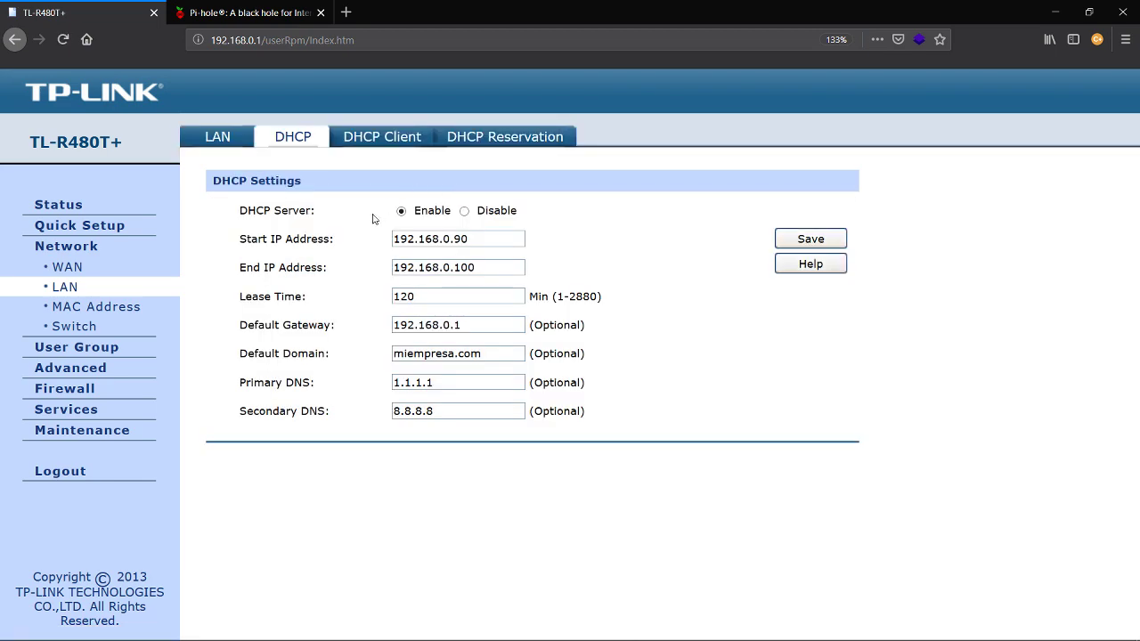
pyautogui.click(381, 140)
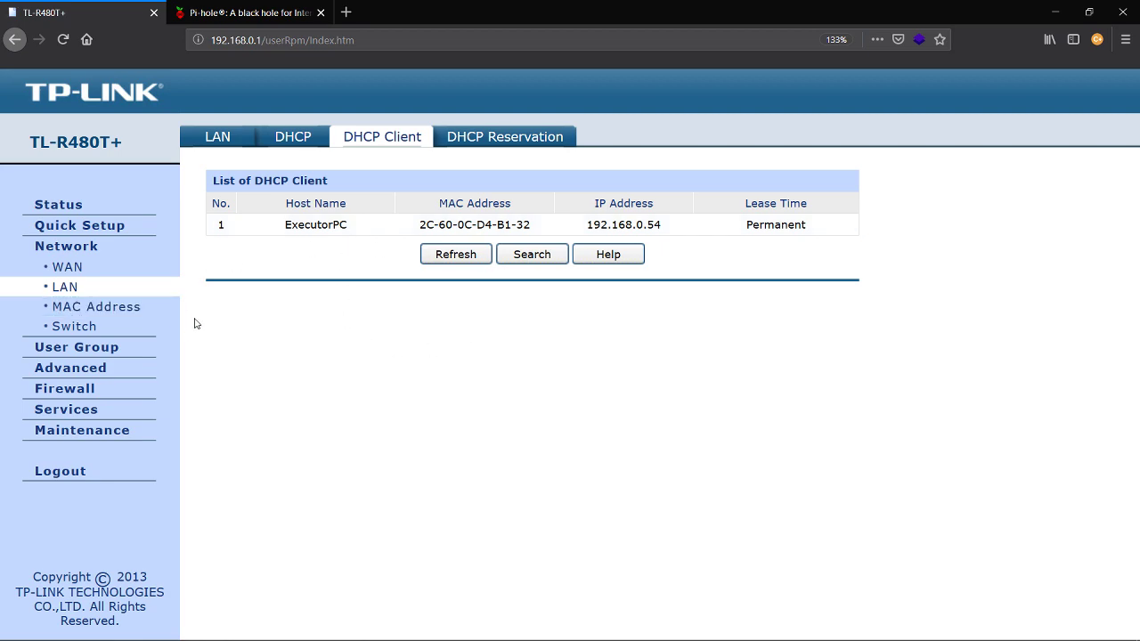
# Open the router's system status and examine the link state and connection details of WAN1 and WAN2
pyautogui.click(60, 208)
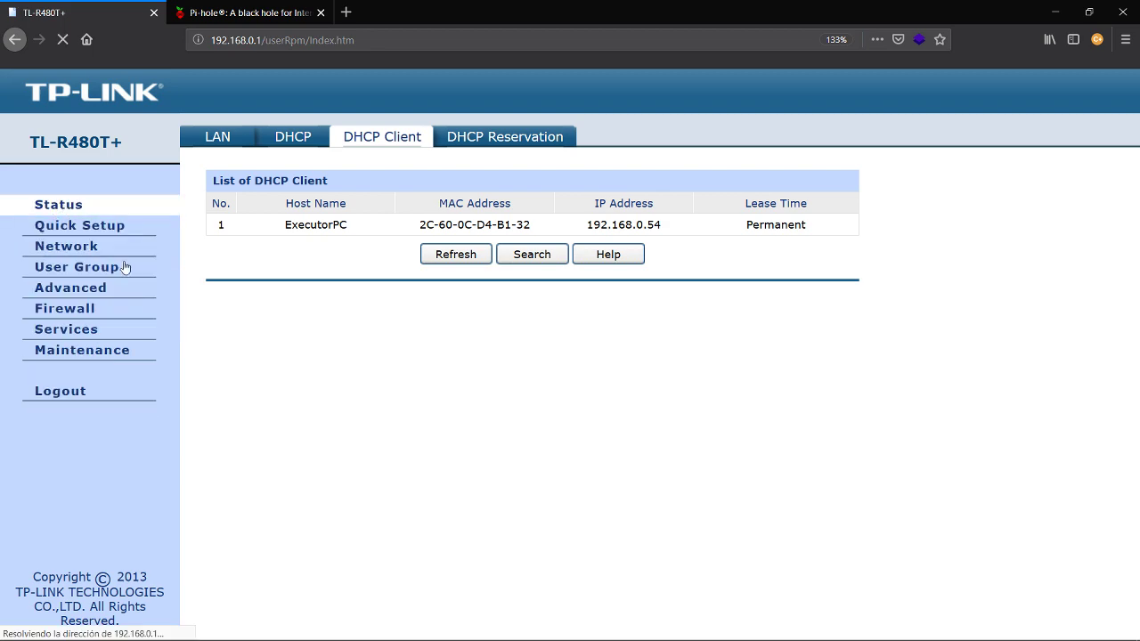
pyautogui.scroll(-3, 463, 271)
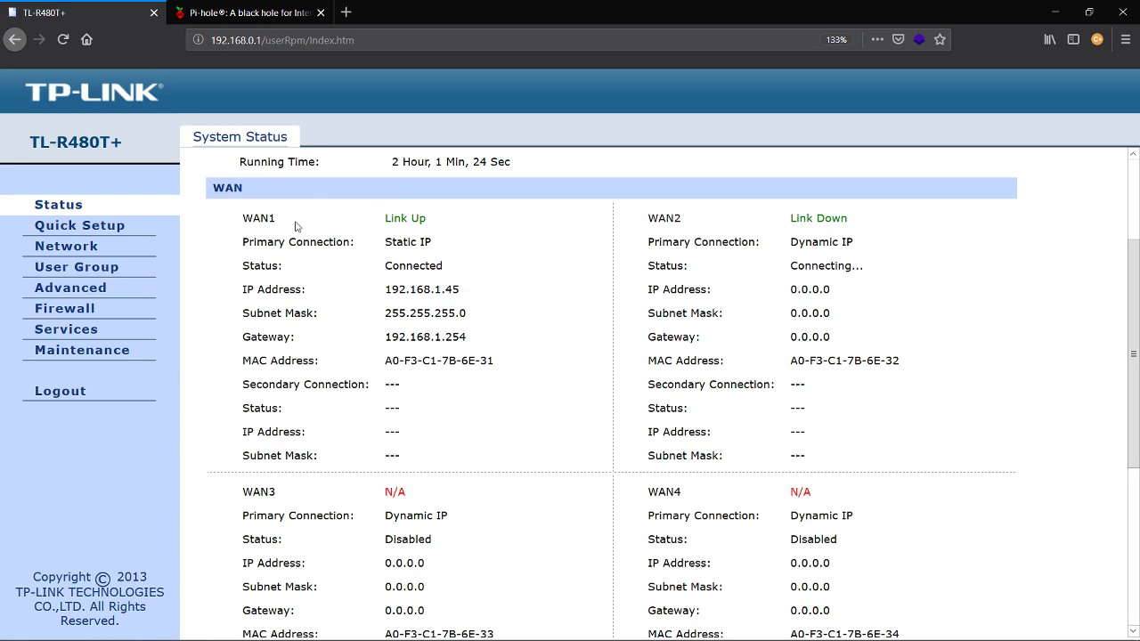
pyautogui.moveTo(243, 224); pyautogui.dragTo(277, 221)
pyautogui.moveTo(642, 222); pyautogui.dragTo(698, 220)
pyautogui.click(248, 223)
pyautogui.moveTo(256, 221); pyautogui.dragTo(616, 238)
pyautogui.click(499, 233)
pyautogui.scroll(-1, 432, 307)
pyautogui.scroll(-2, 422, 327)
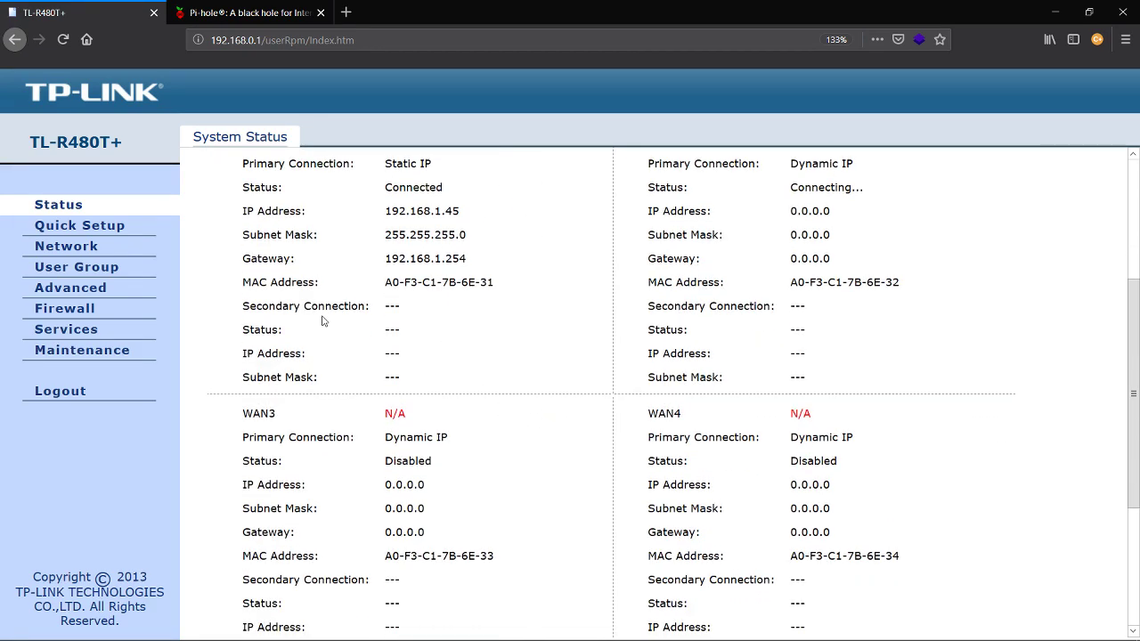
pyautogui.scroll(2, 330, 307)
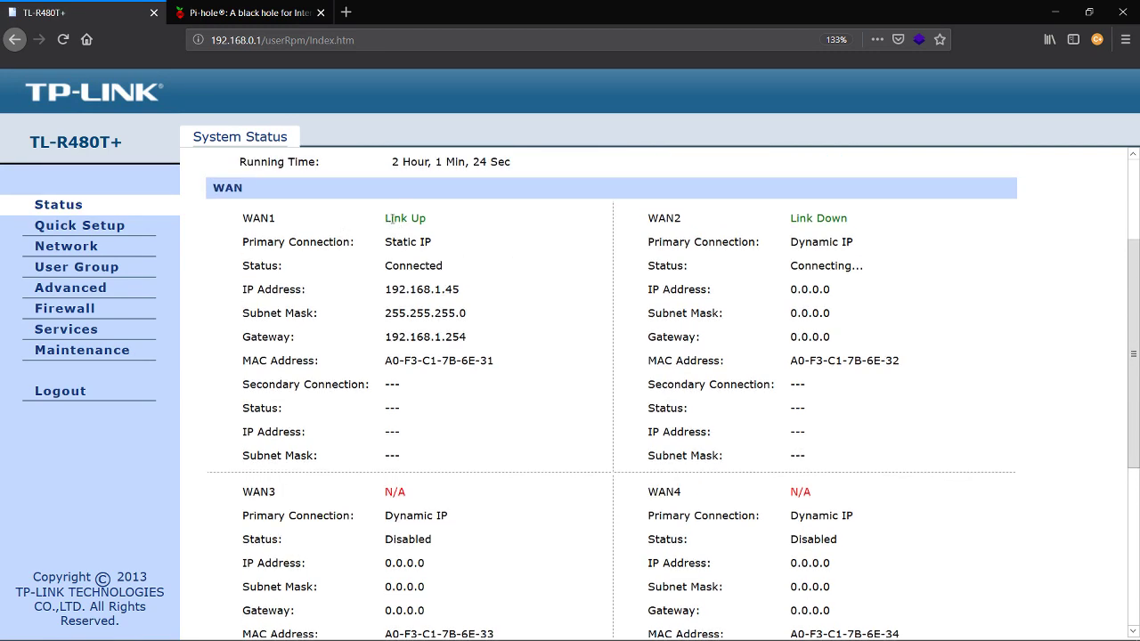
pyautogui.tripleClick(395, 219)
pyautogui.doubleClick(693, 221)
# Examine the WAN3 and WAN4 entries on the system status page, together with the LAN and CPU usage sections
pyautogui.scroll(-3, 656, 348)
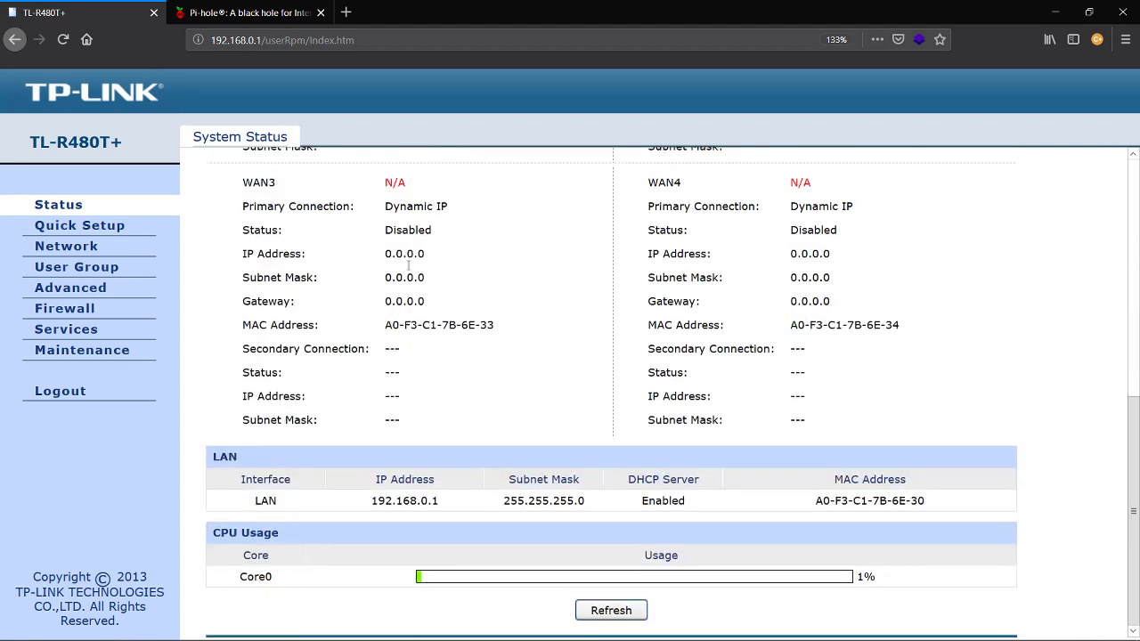
pyautogui.moveTo(241, 183); pyautogui.dragTo(280, 185)
pyautogui.moveTo(649, 183); pyautogui.dragTo(701, 187)
pyautogui.scroll(3, 532, 353)
pyautogui.scroll(-3, 532, 353)
pyautogui.scroll(9, 400, 420)
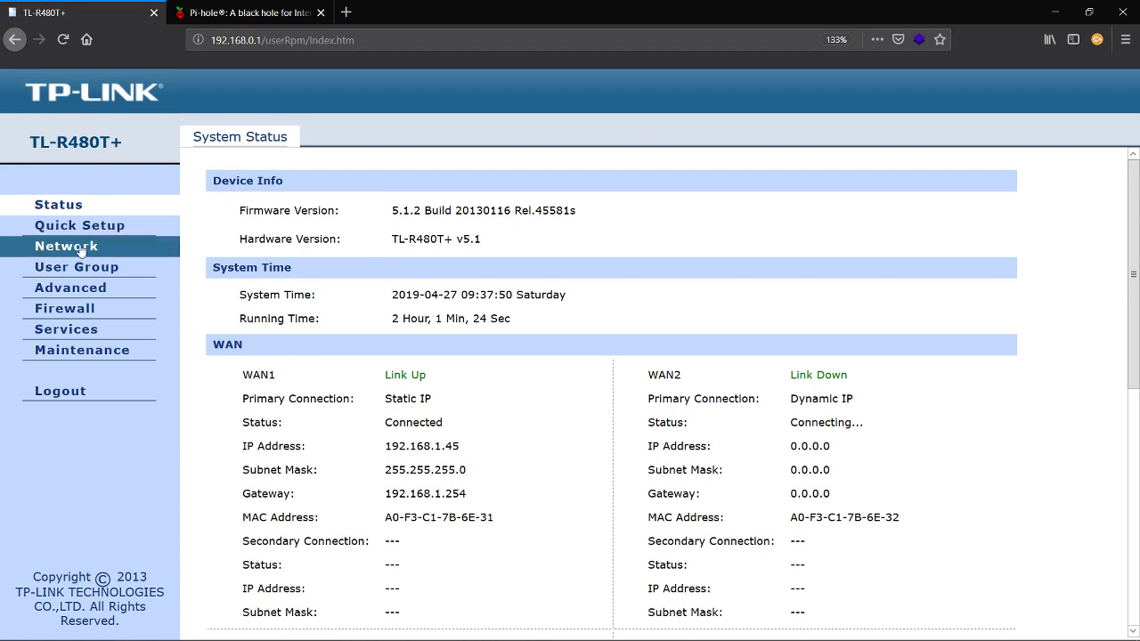
# Open the WAN1 network settings and review the available connection types, keeping Static IP selected
pyautogui.click(80, 249)
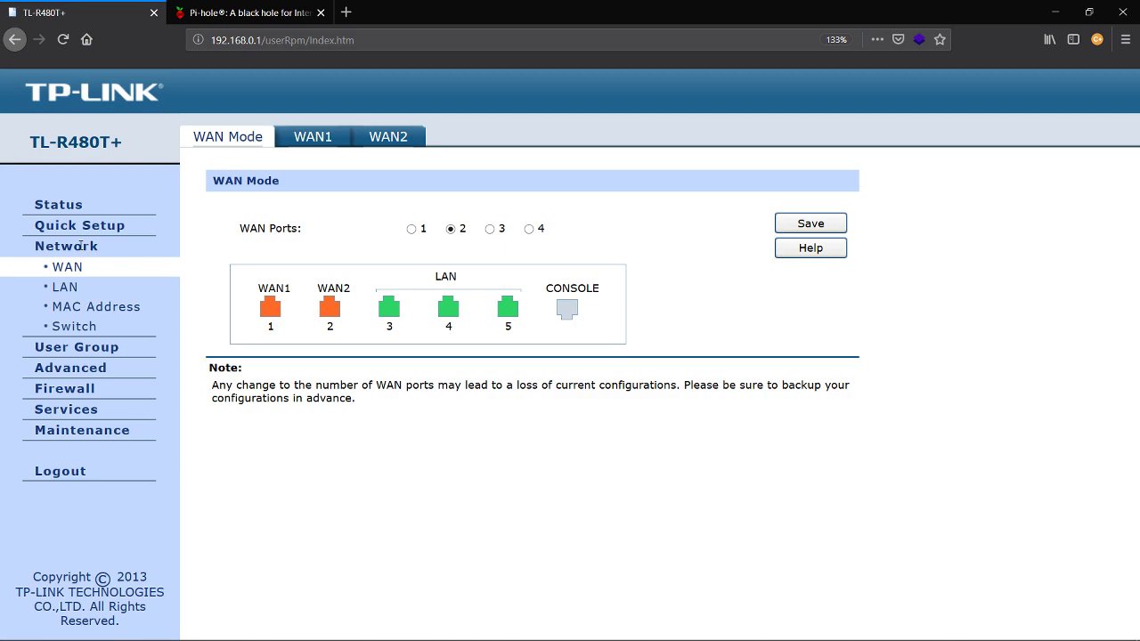
pyautogui.click(331, 143)
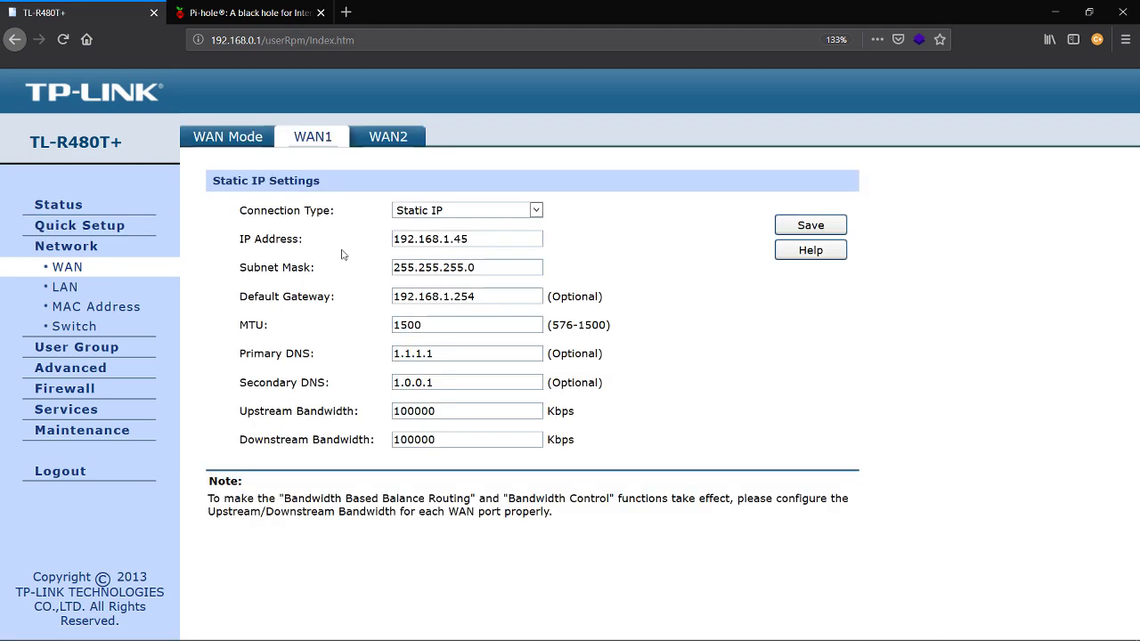
pyautogui.click(437, 217)
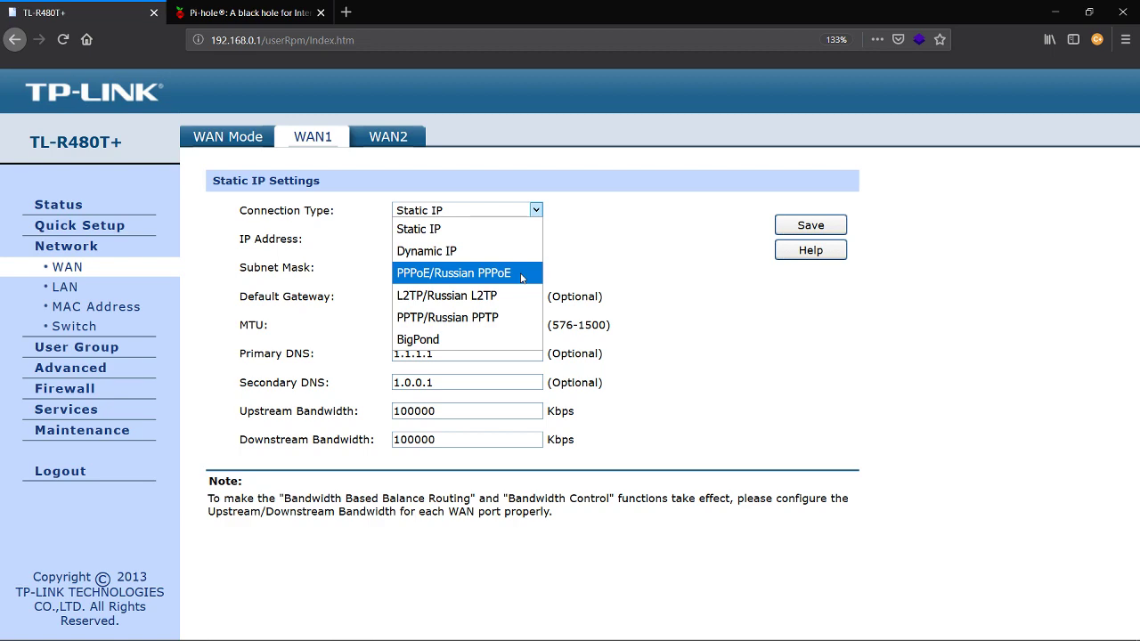
pyautogui.click(593, 269)
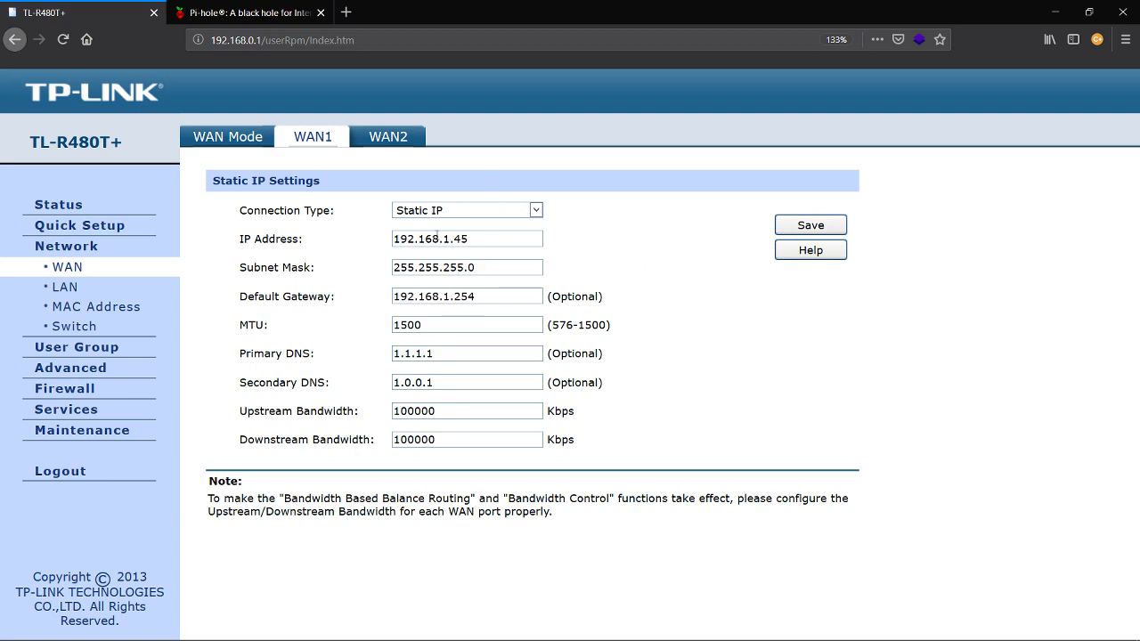
pyautogui.click(510, 215)
pyautogui.click(612, 249)
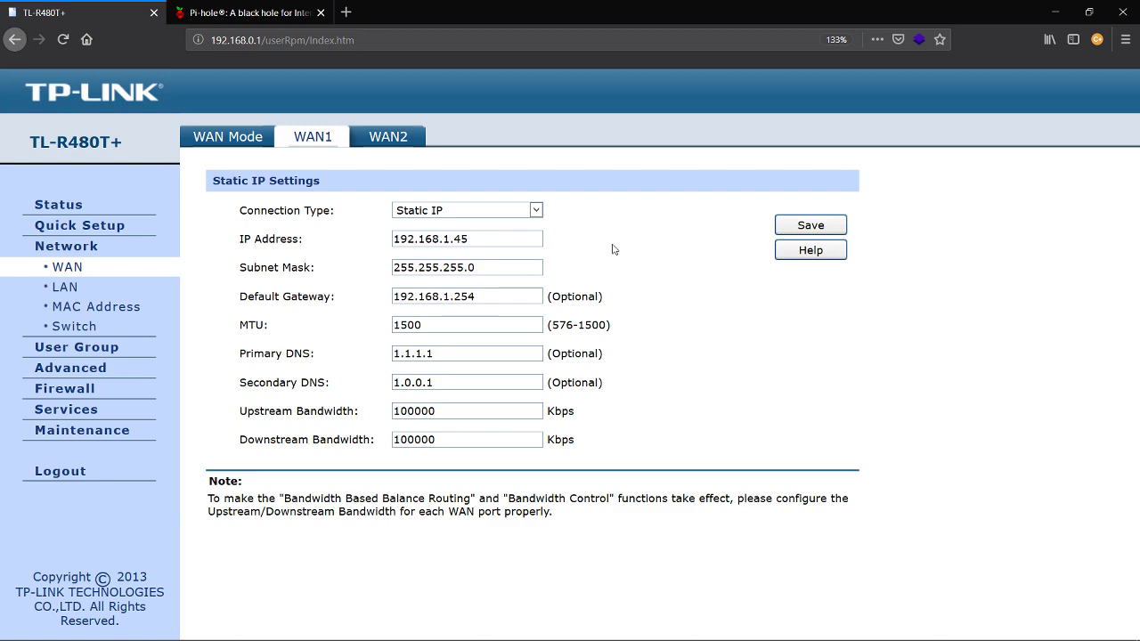
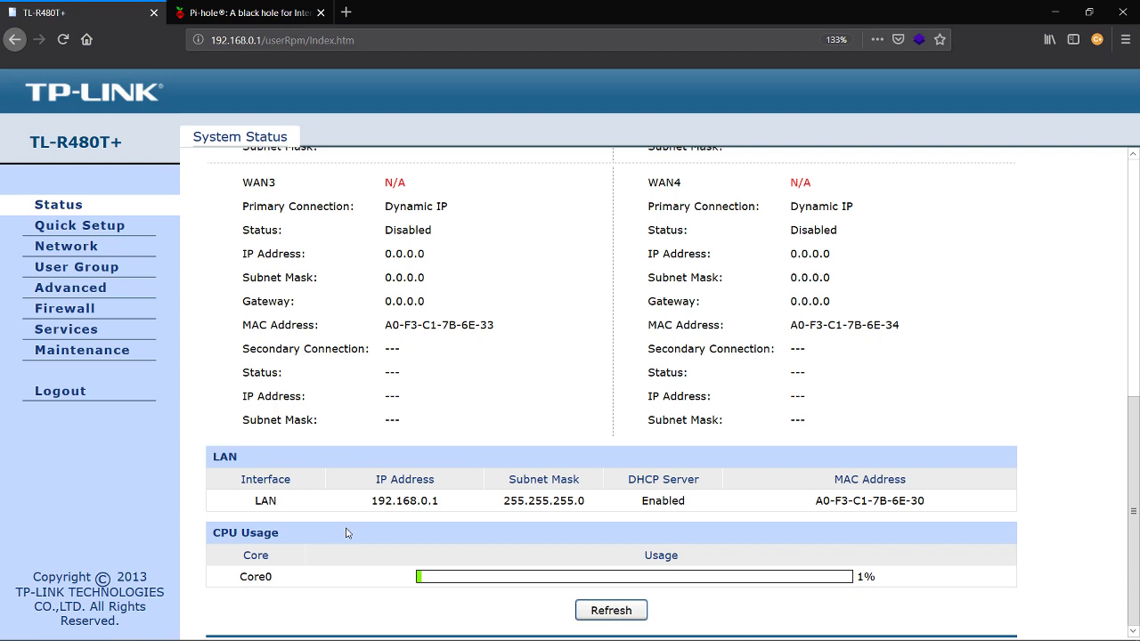
# Look over the whole system status page again, from the device info to the LAN and CPU usage
pyautogui.scroll(6, 374, 364)
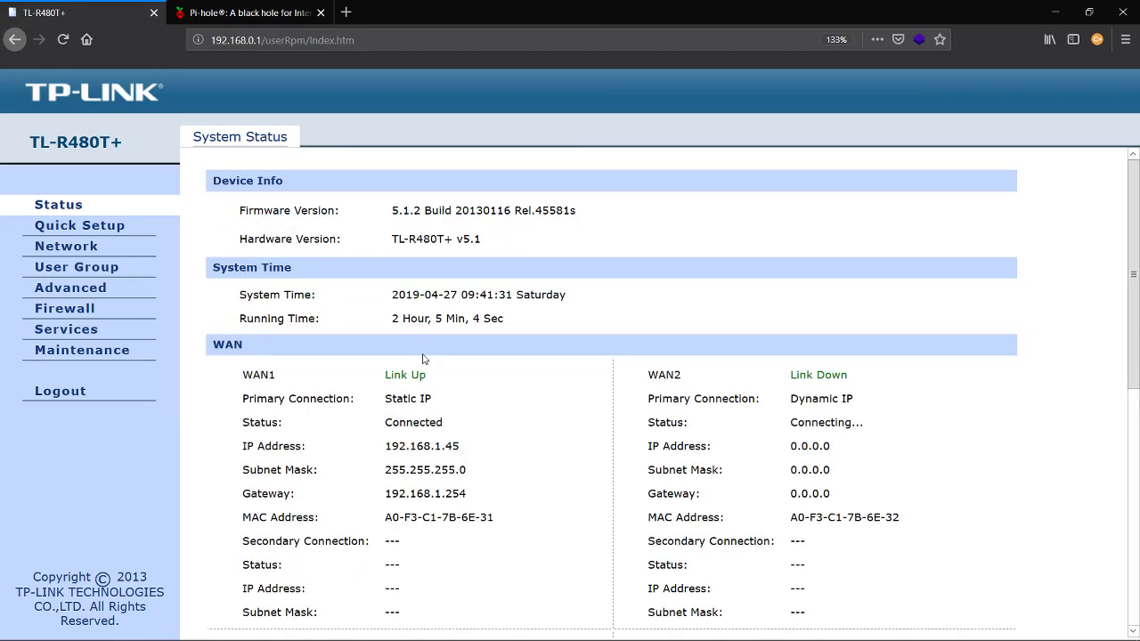
pyautogui.scroll(-4, 417, 378)
pyautogui.scroll(-4, 417, 377)
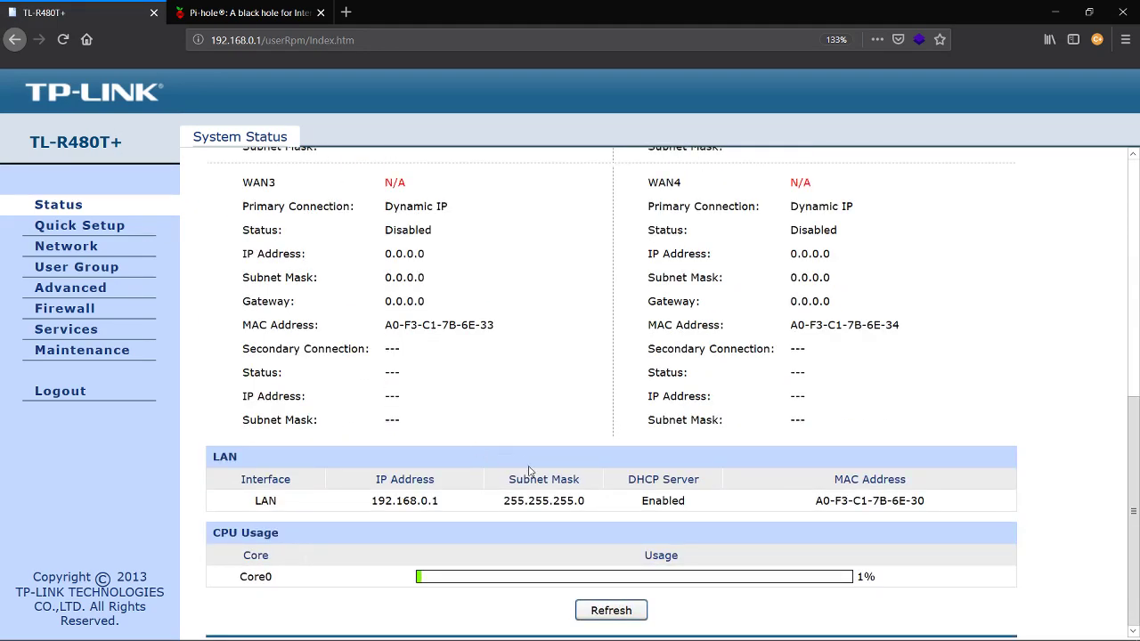
pyautogui.scroll(8, 214, 423)
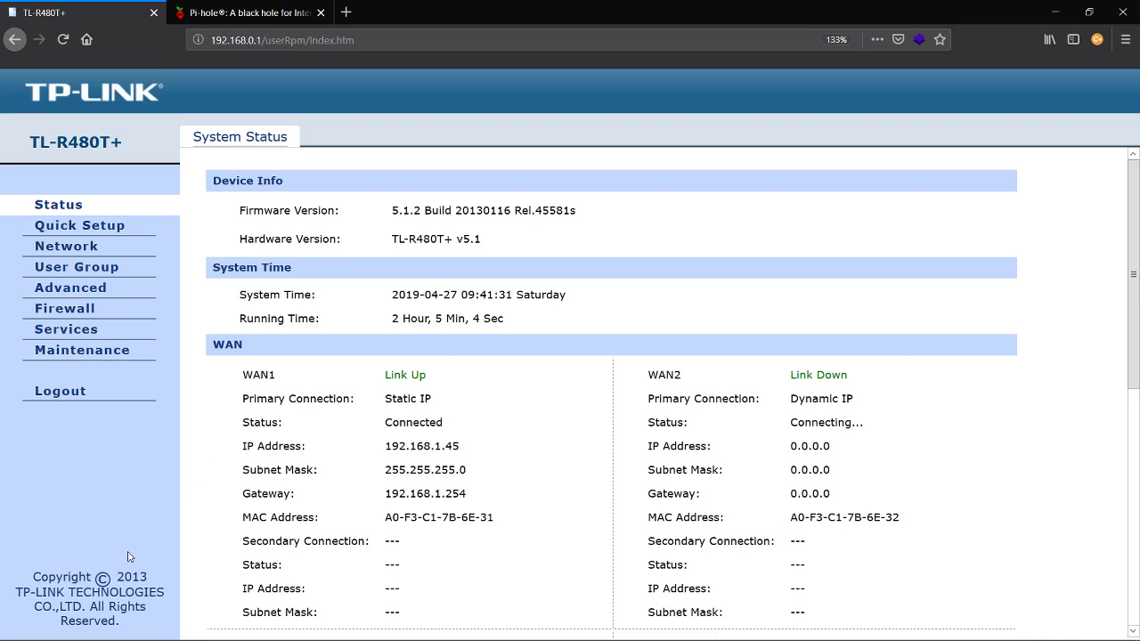
pyautogui.moveTo(150, 634)
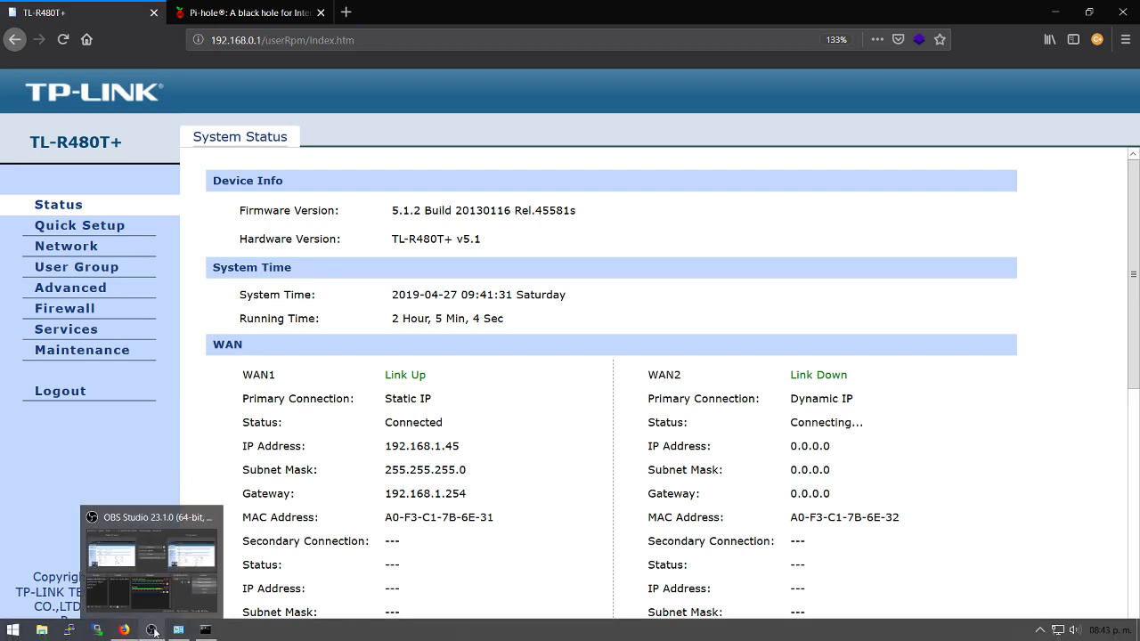
pyautogui.moveTo(187, 606)
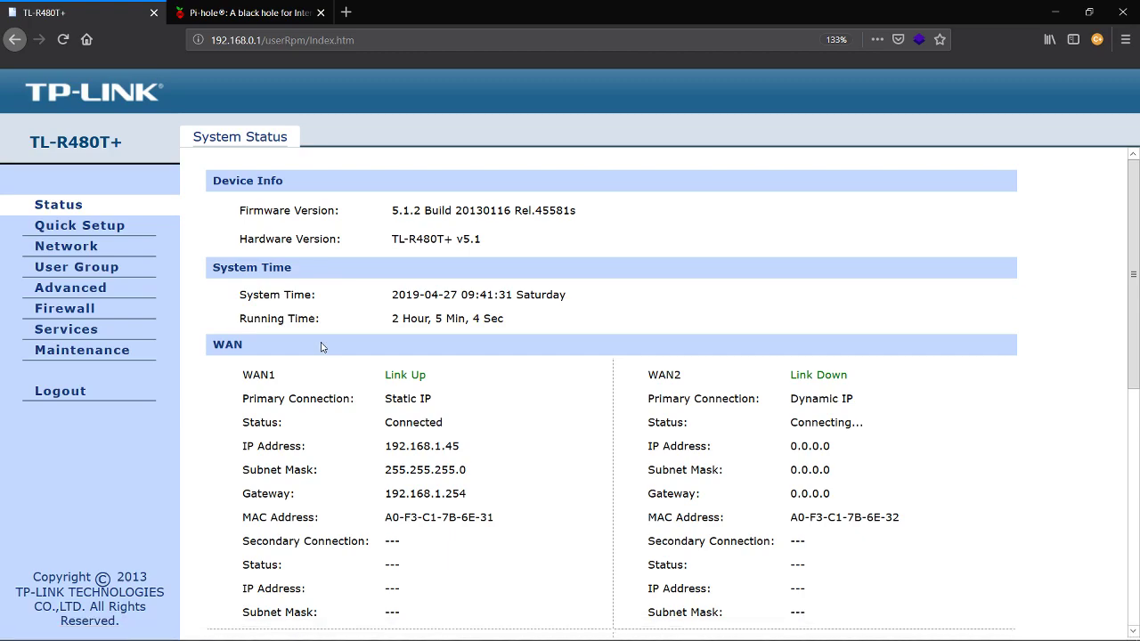
pyautogui.scroll(-3, 321, 346)
pyautogui.scroll(3, 322, 346)
# Refresh the system status page and check the router's model name and firmware version
pyautogui.press('F5')
pyautogui.moveTo(30, 142); pyautogui.dragTo(138, 149)
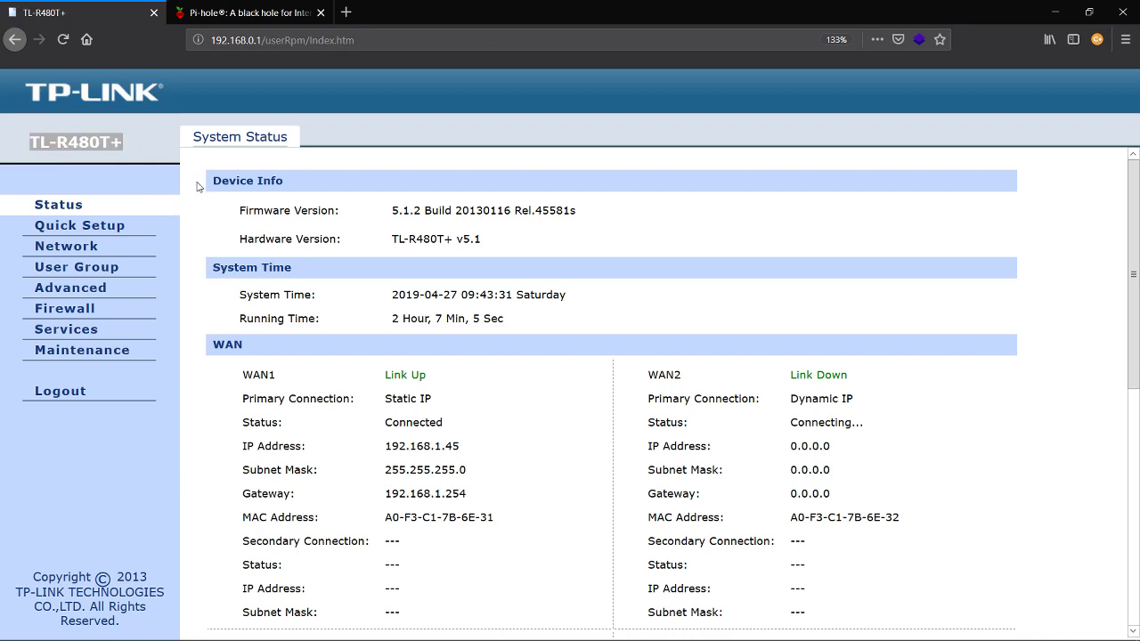
pyautogui.moveTo(231, 215); pyautogui.dragTo(595, 214)
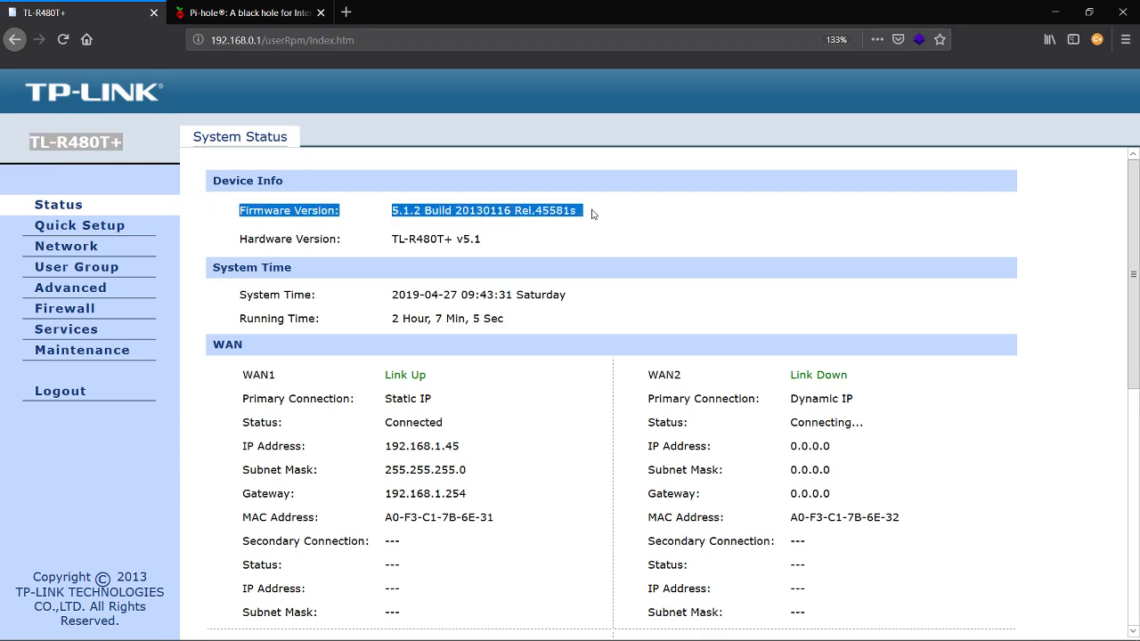
pyautogui.click(353, 220)
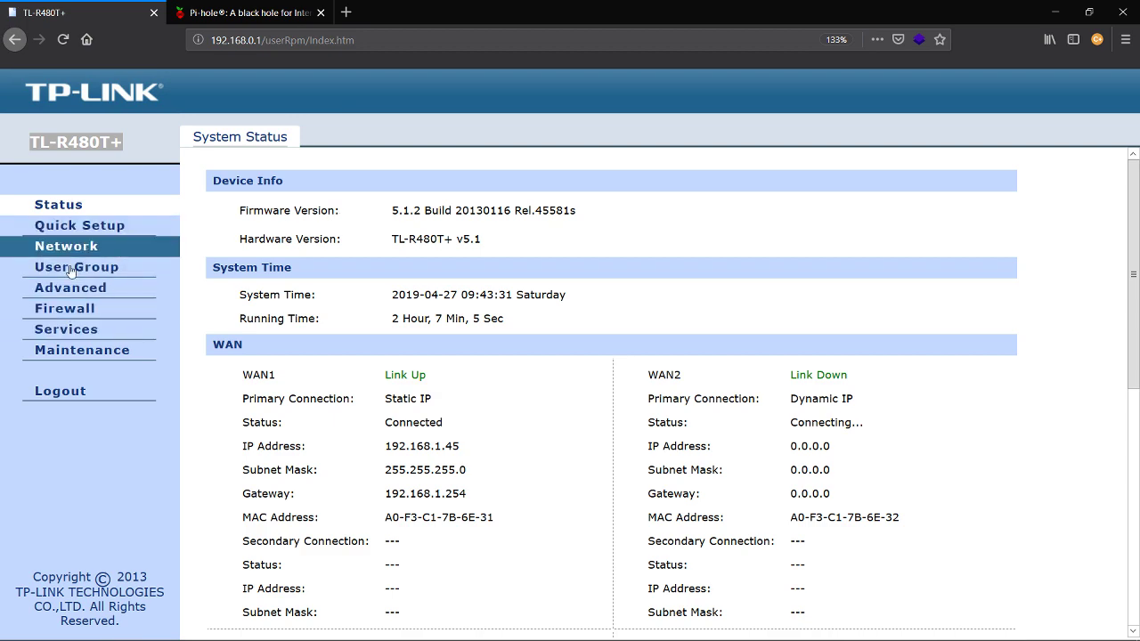
# Review the advanced NAT setup and the general traffic control settings
pyautogui.click(84, 339)
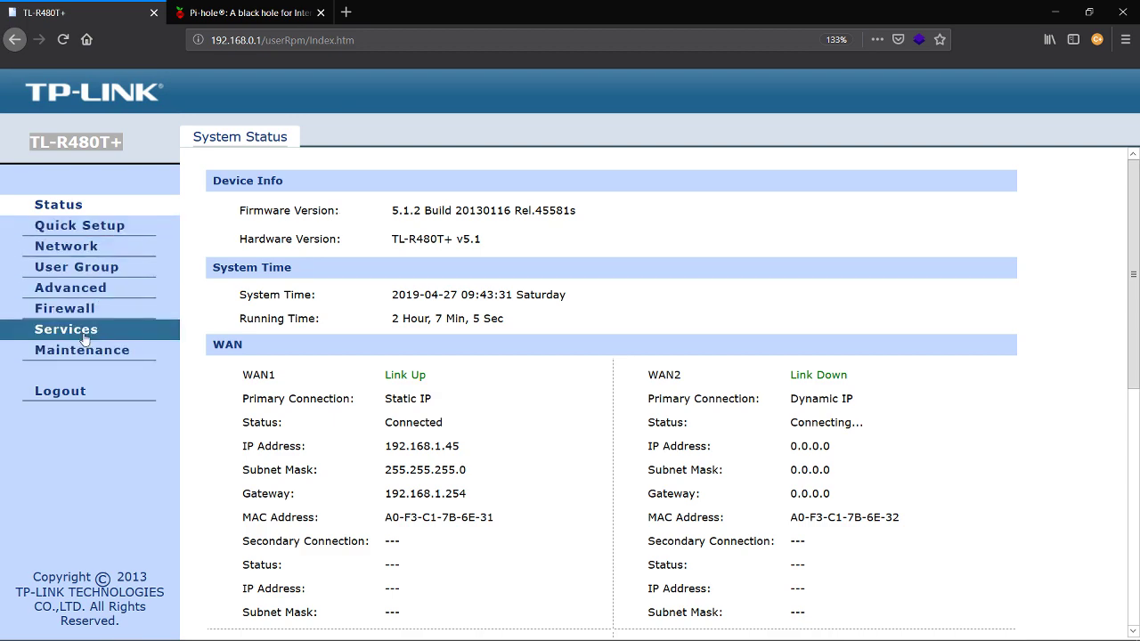
pyautogui.click(66, 287)
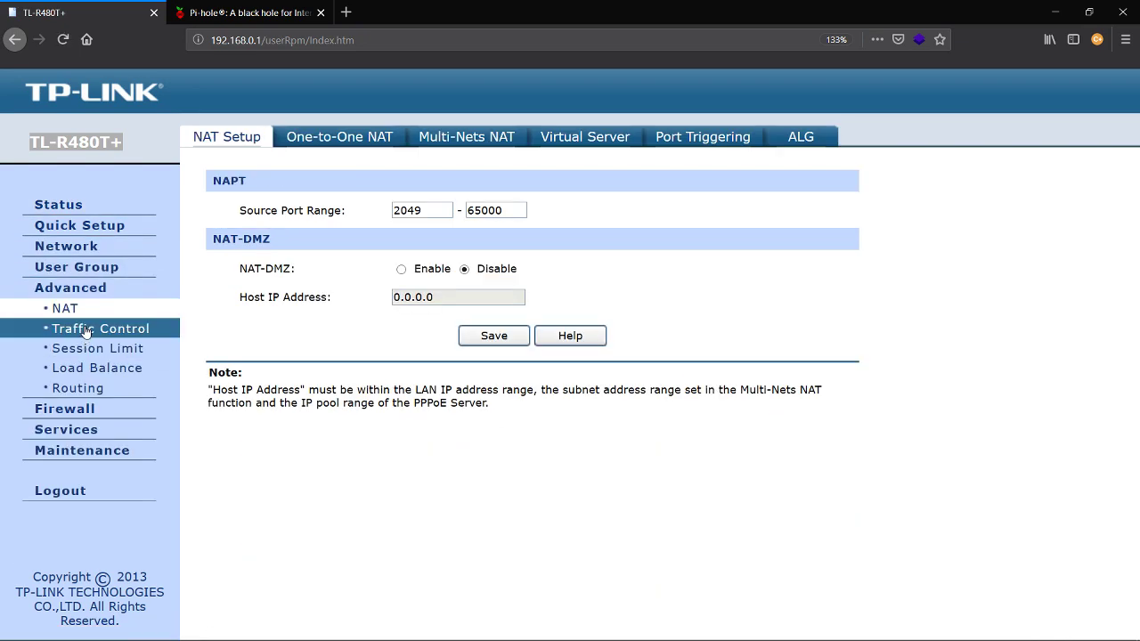
pyautogui.click(85, 331)
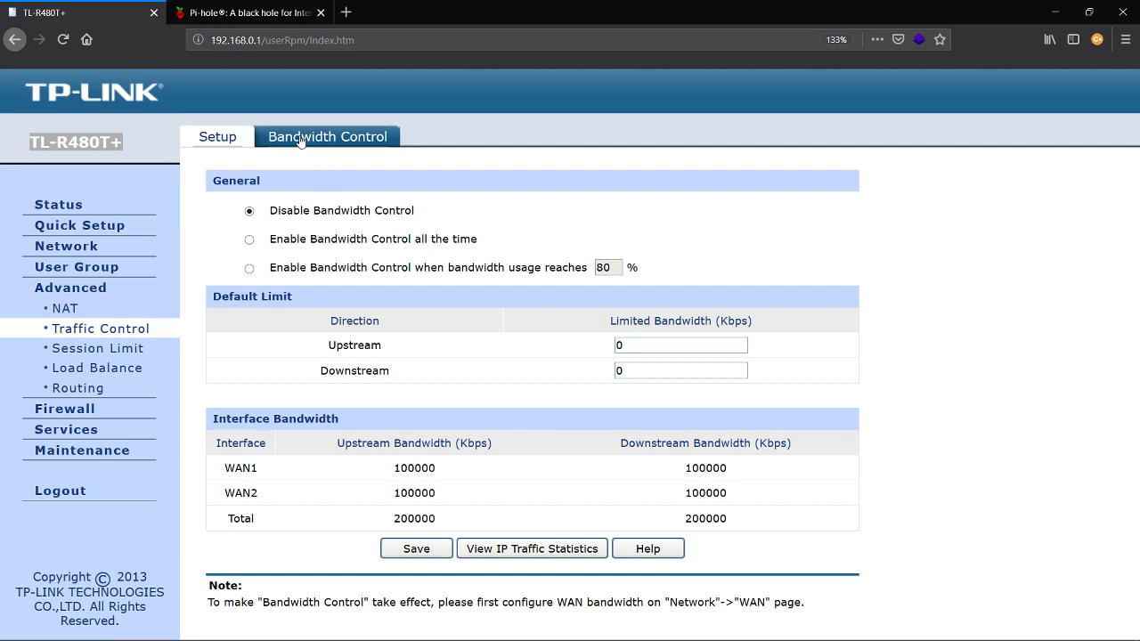
pyautogui.click(129, 143)
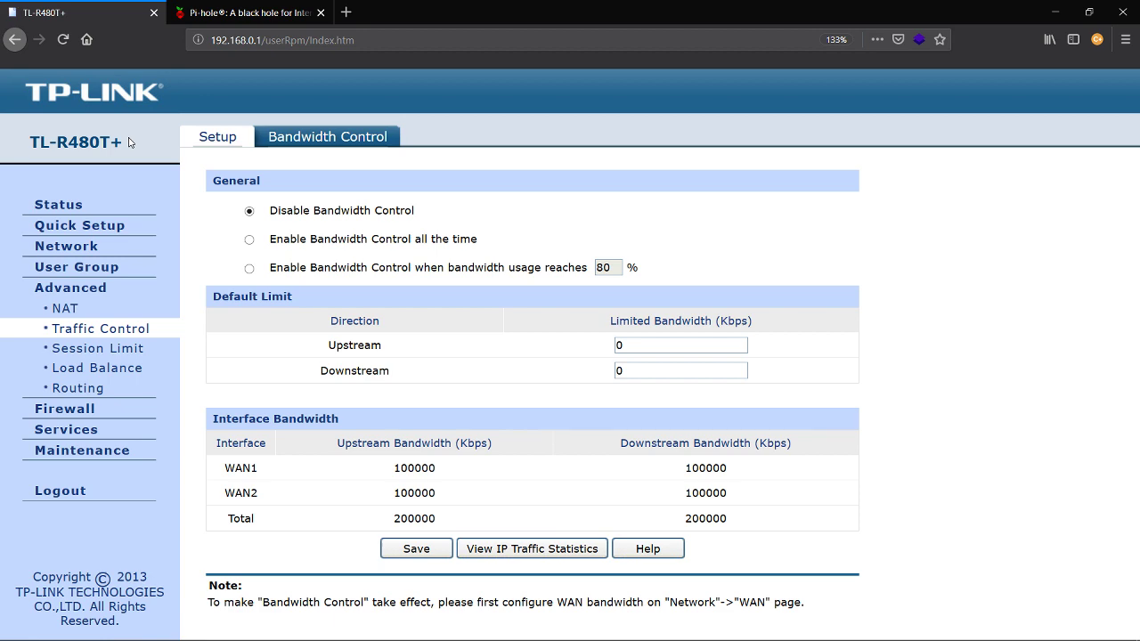
# Look through the user group configuration, the WAN port mode and the LAN address settings
pyautogui.click(78, 268)
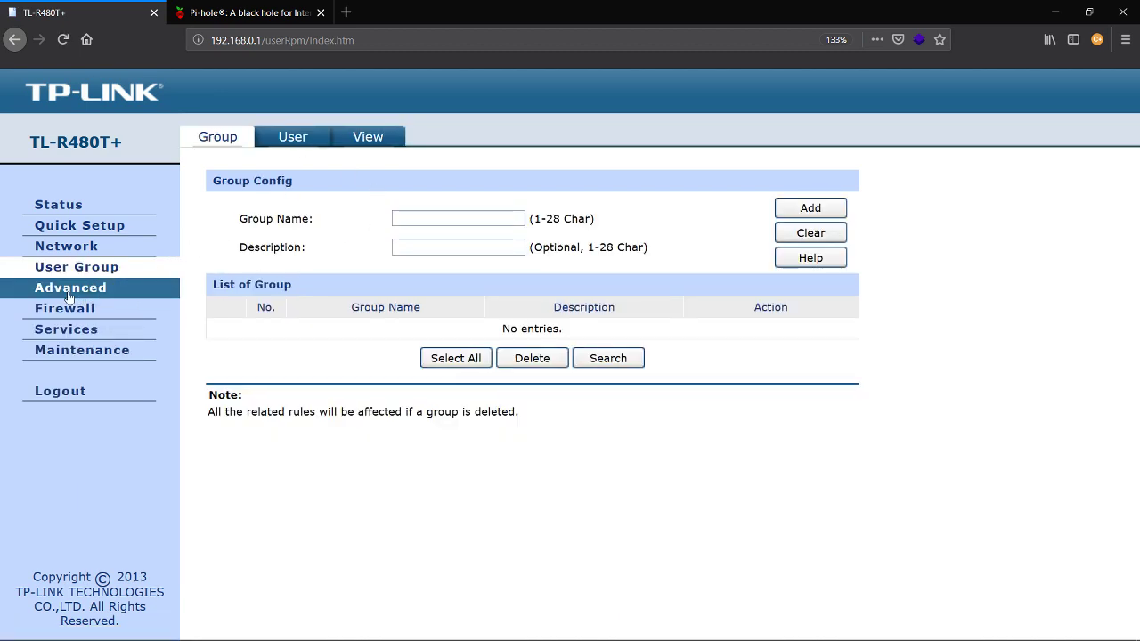
pyautogui.click(66, 246)
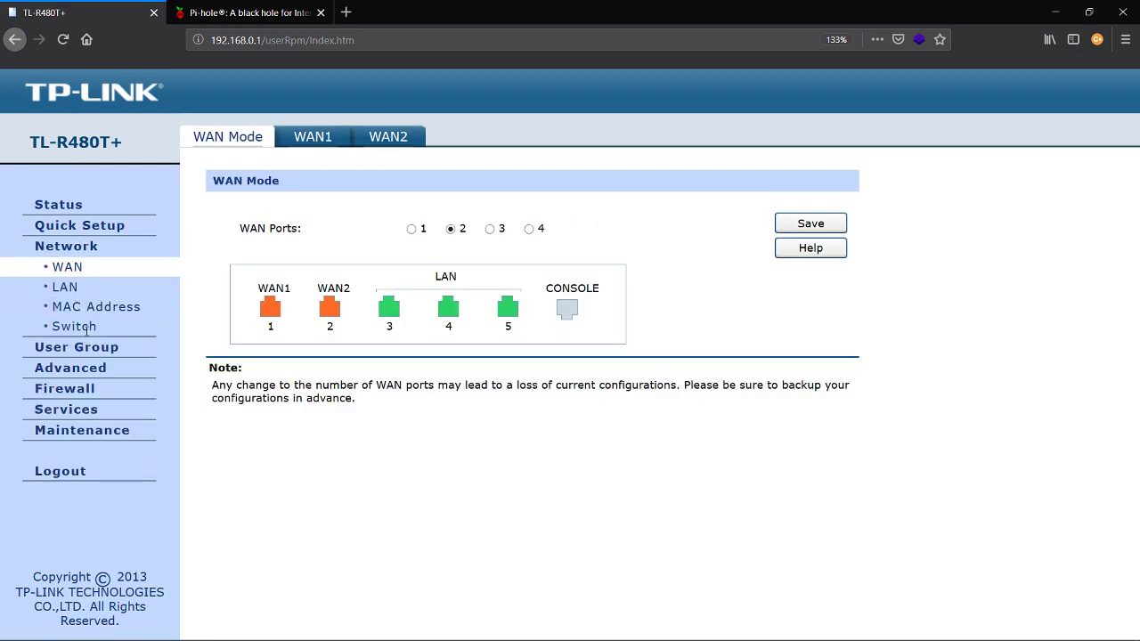
pyautogui.click(76, 286)
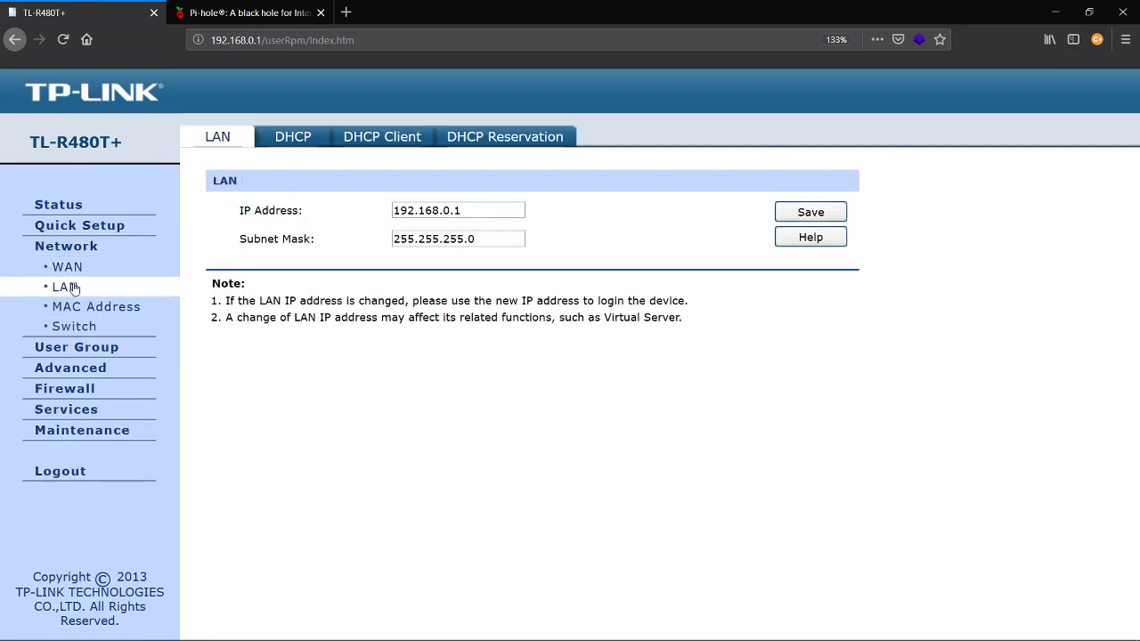
# Review the user, group and member view configuration pages for user groups
pyautogui.click(80, 350)
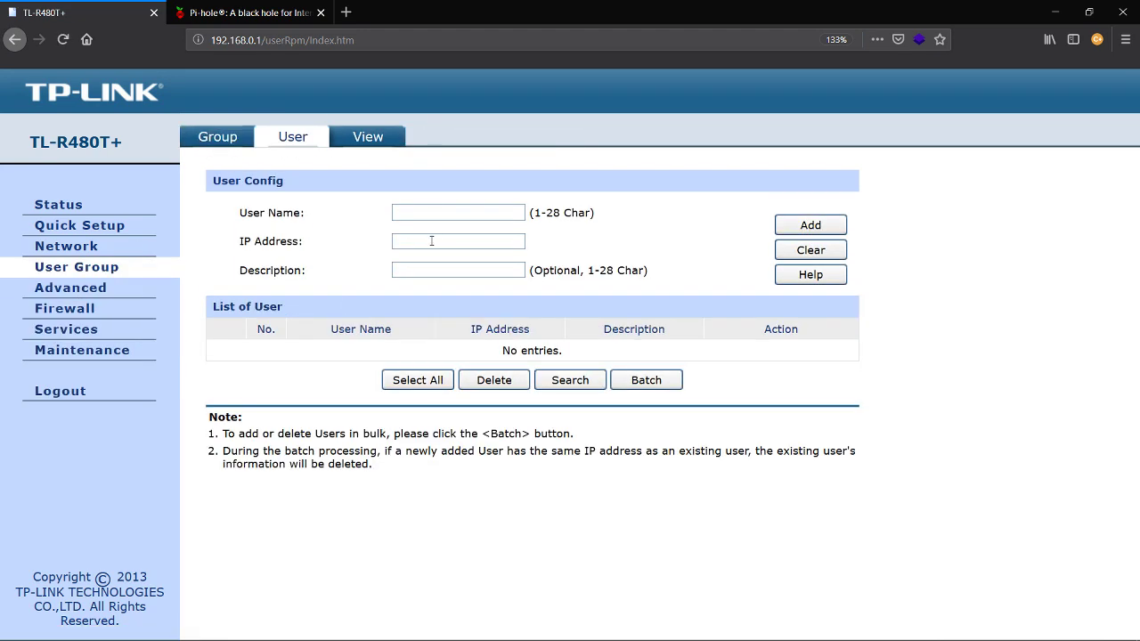
pyautogui.click(223, 138)
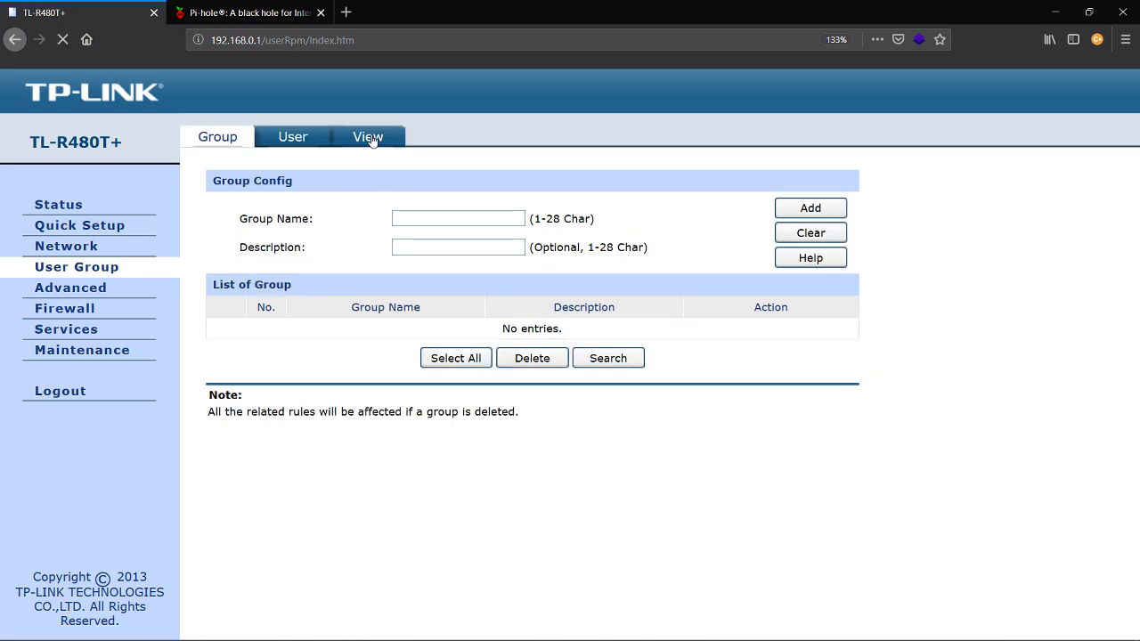
pyautogui.click(372, 139)
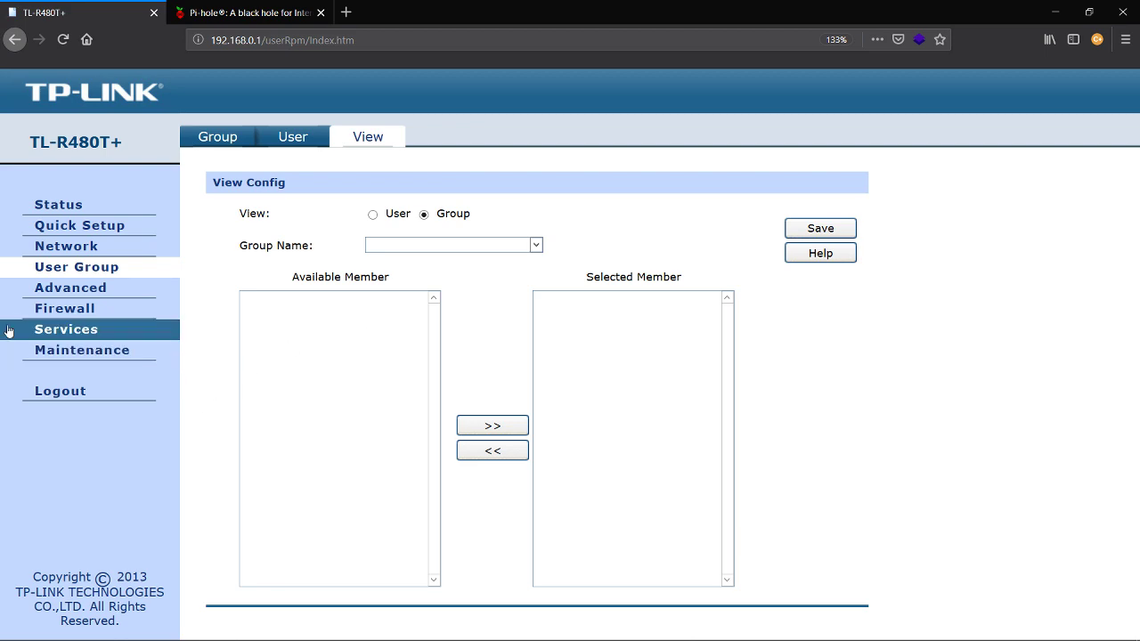
# Open the bandwidth control rules under traffic control and examine the group, guaranteed and limited downstream bandwidth, and effective time settings
pyautogui.click(67, 287)
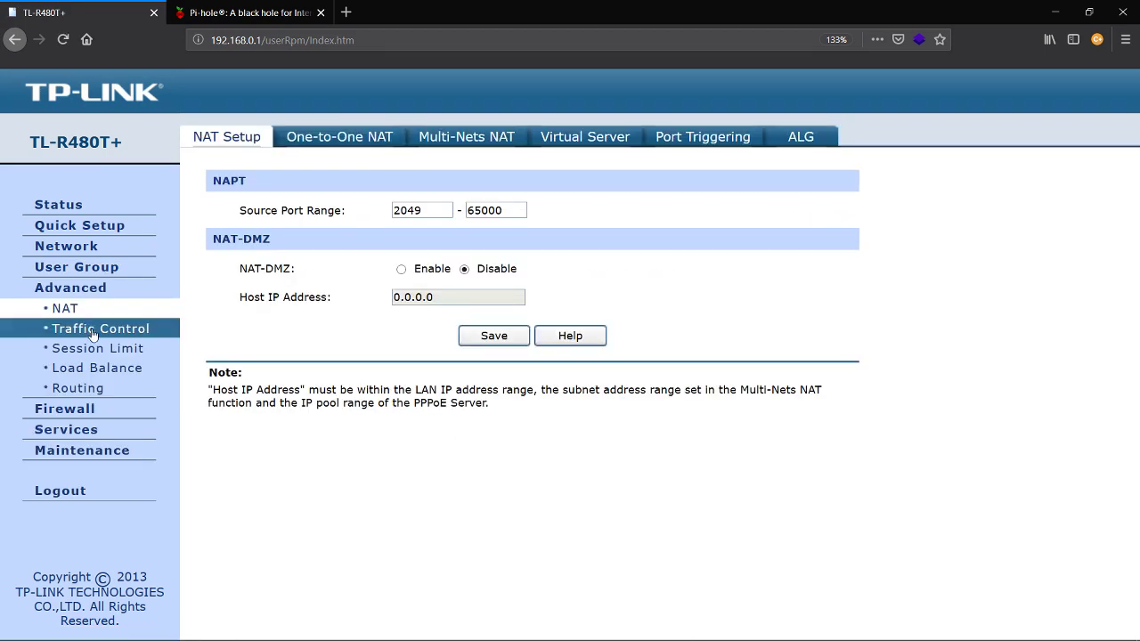
pyautogui.click(92, 332)
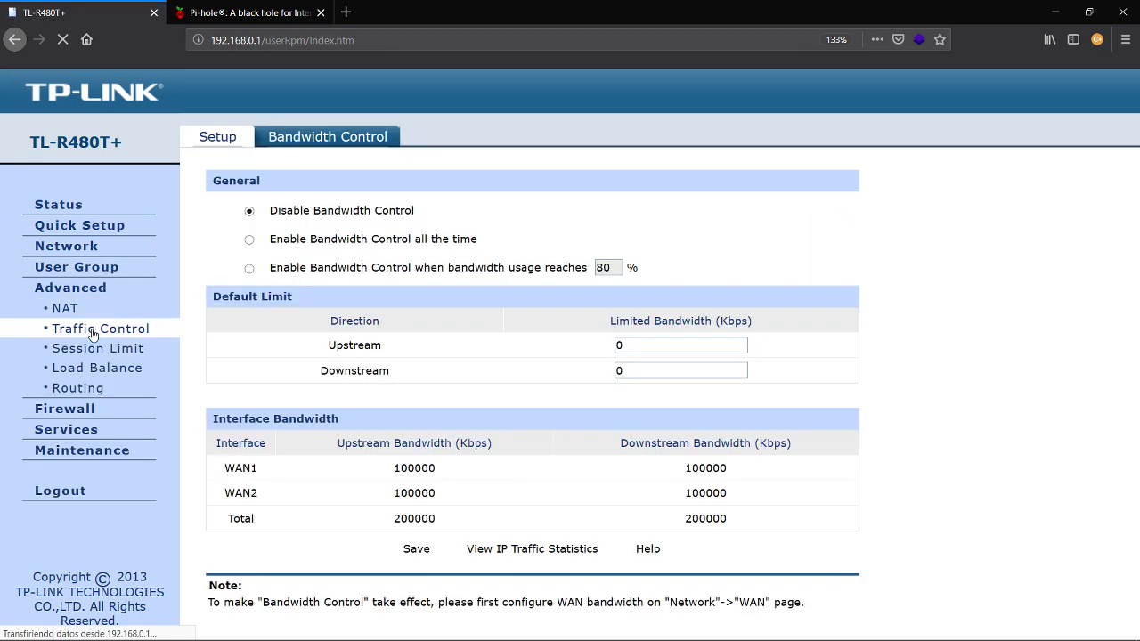
pyautogui.click(360, 143)
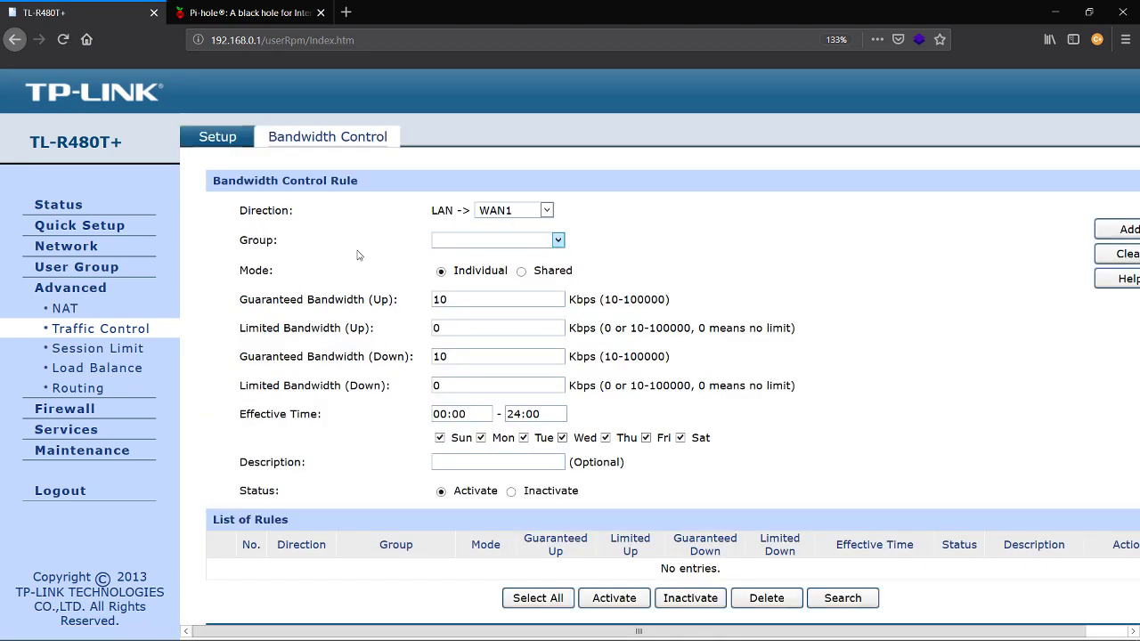
pyautogui.moveTo(266, 233); pyautogui.dragTo(489, 246)
pyautogui.click(577, 247)
pyautogui.moveTo(299, 359); pyautogui.dragTo(362, 360)
pyautogui.moveTo(274, 385); pyautogui.dragTo(381, 390)
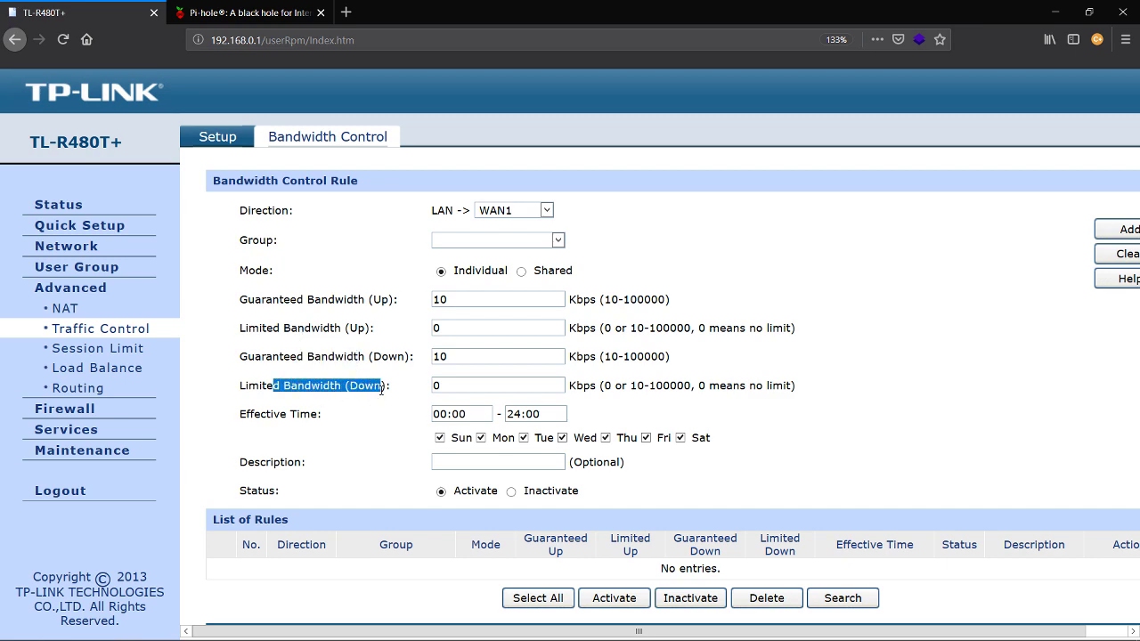
pyautogui.moveTo(470, 416); pyautogui.dragTo(413, 421)
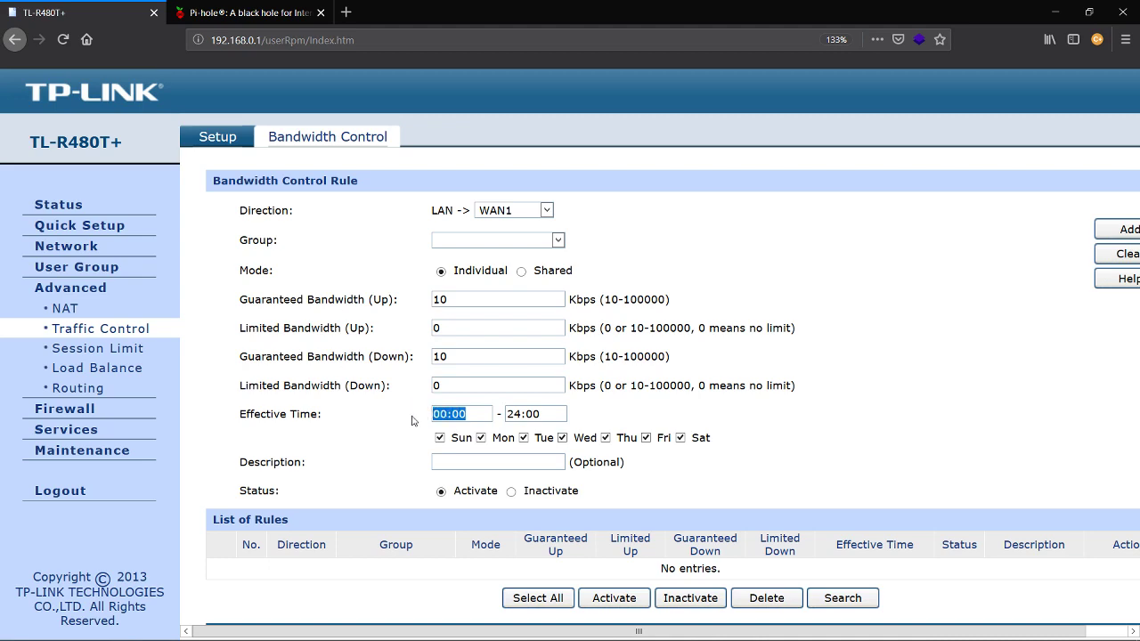
# Check the bandwidth rule's effective end time and description, and review the session limit settings and limited session list
pyautogui.moveTo(547, 411); pyautogui.dragTo(497, 412)
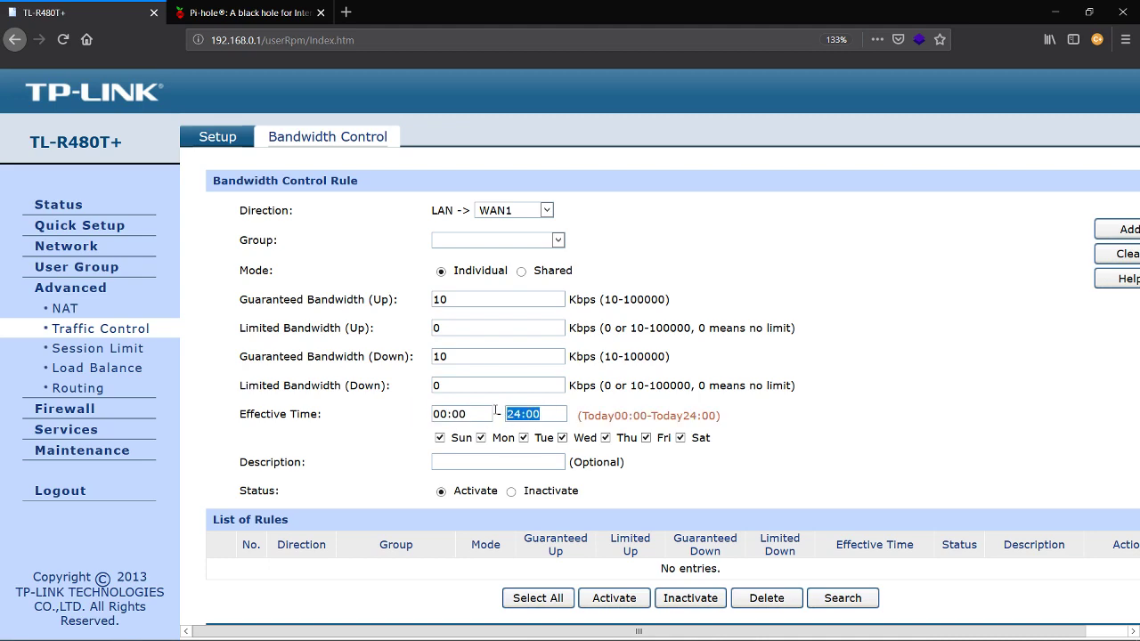
pyautogui.click(434, 463)
pyautogui.click(78, 348)
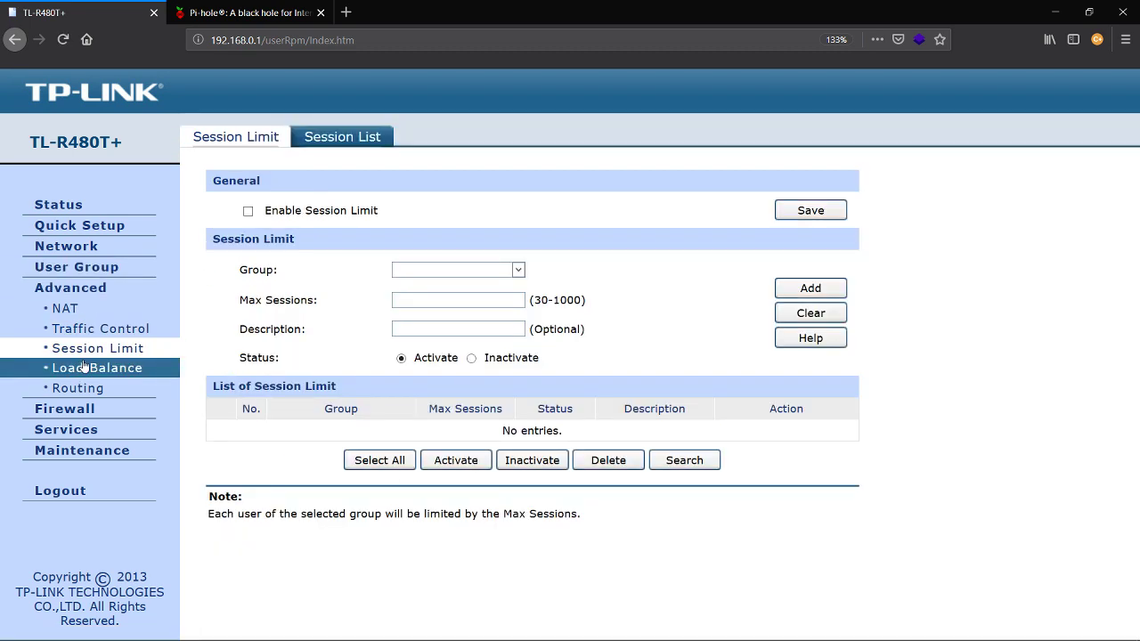
pyautogui.click(348, 142)
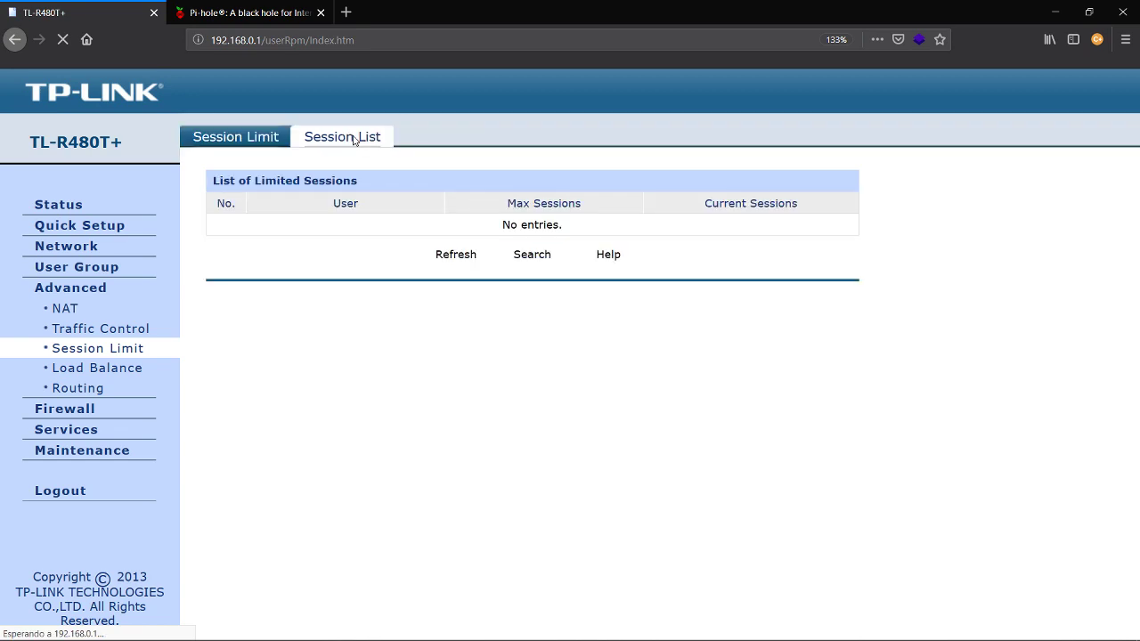
# Examine the load balance options for application optimized and bandwidth based balance routing, plus the policy routing rule settings
pyautogui.click(98, 369)
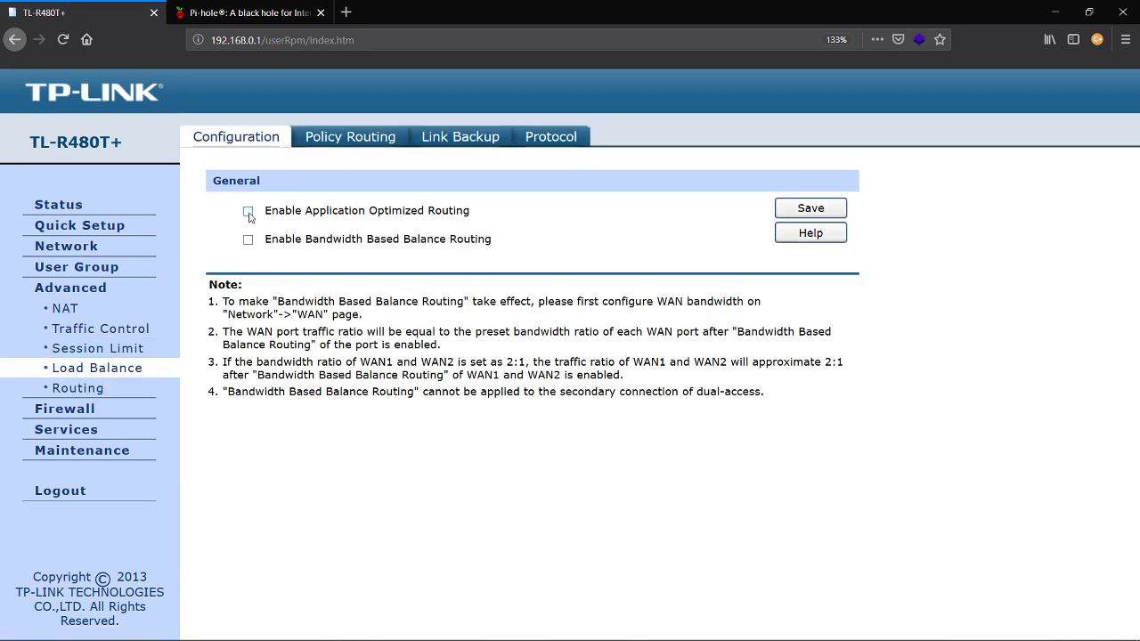
pyautogui.moveTo(265, 212); pyautogui.dragTo(502, 247)
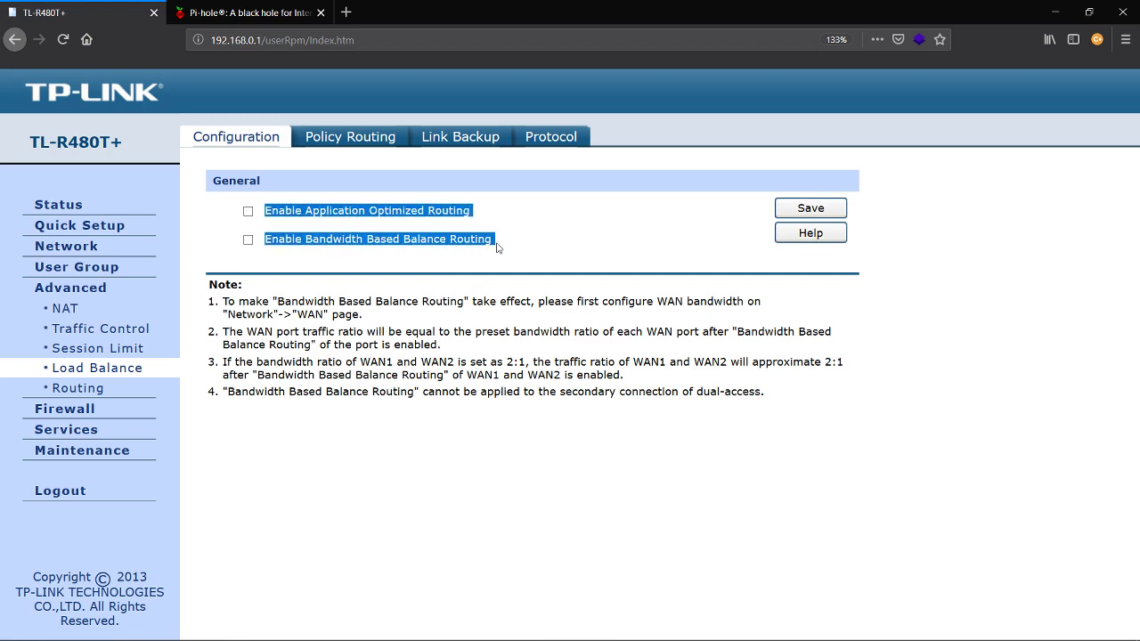
pyautogui.click(504, 250)
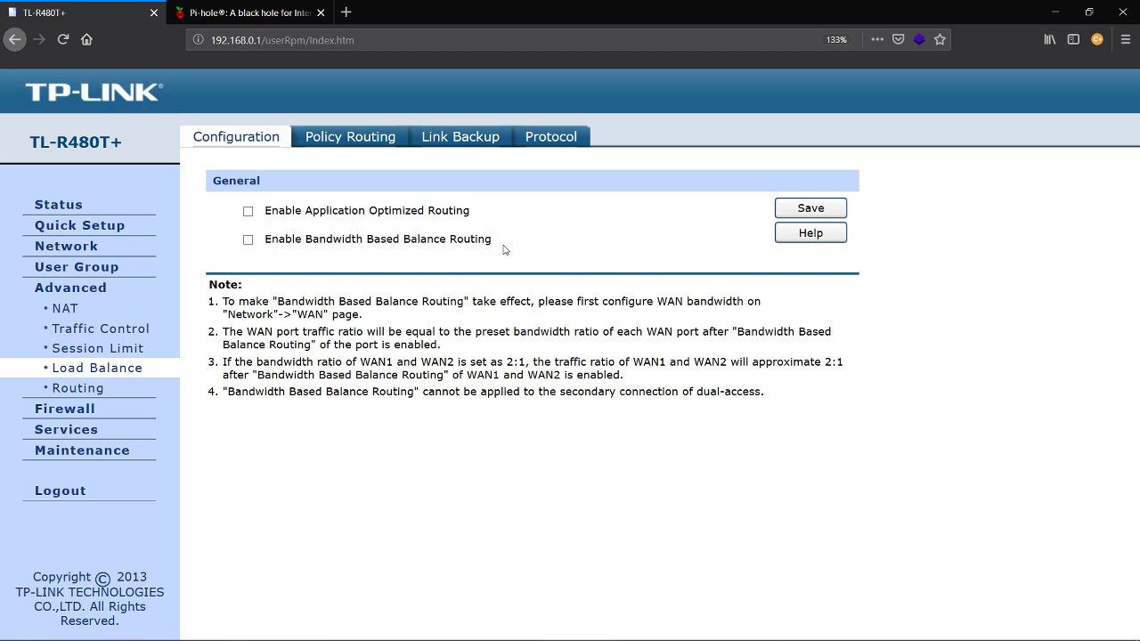
pyautogui.moveTo(502, 248); pyautogui.dragTo(265, 217)
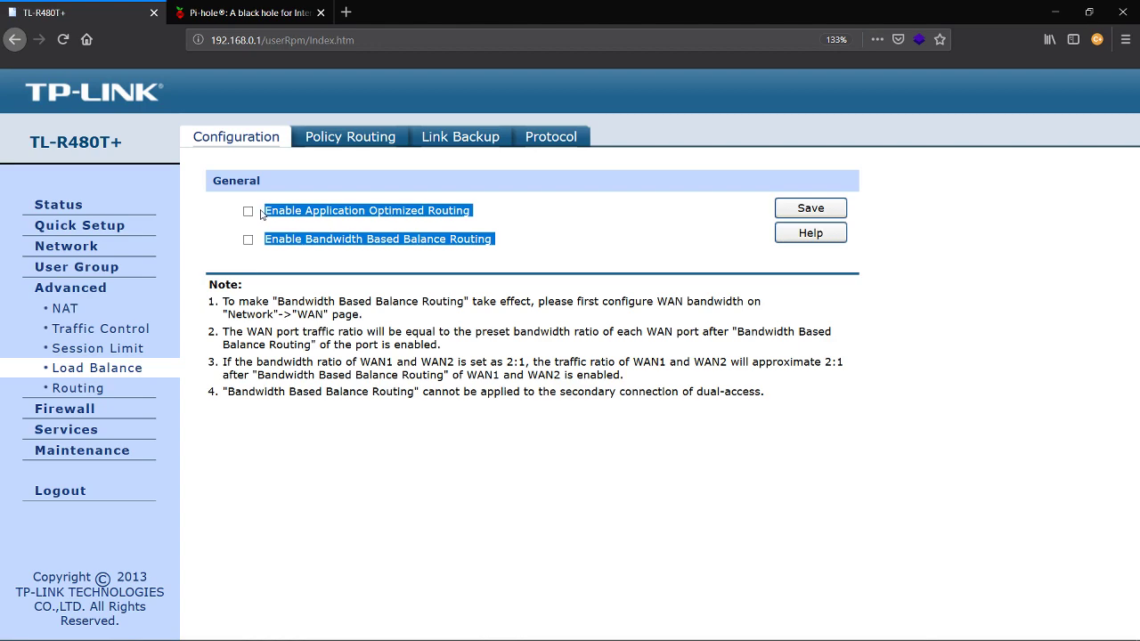
pyautogui.click(278, 231)
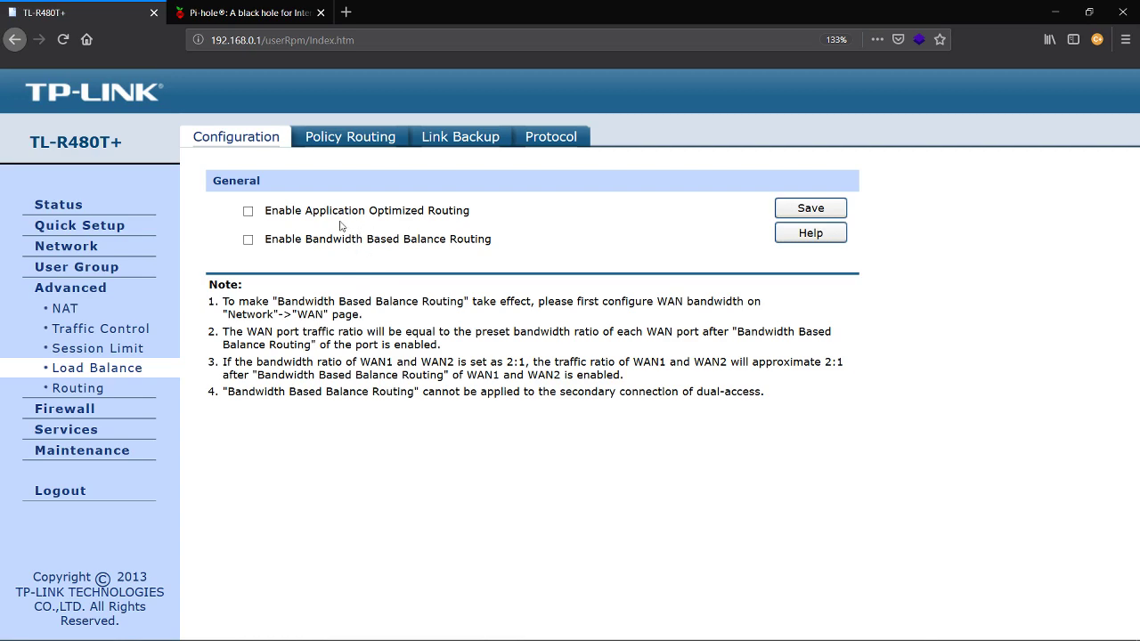
pyautogui.click(351, 137)
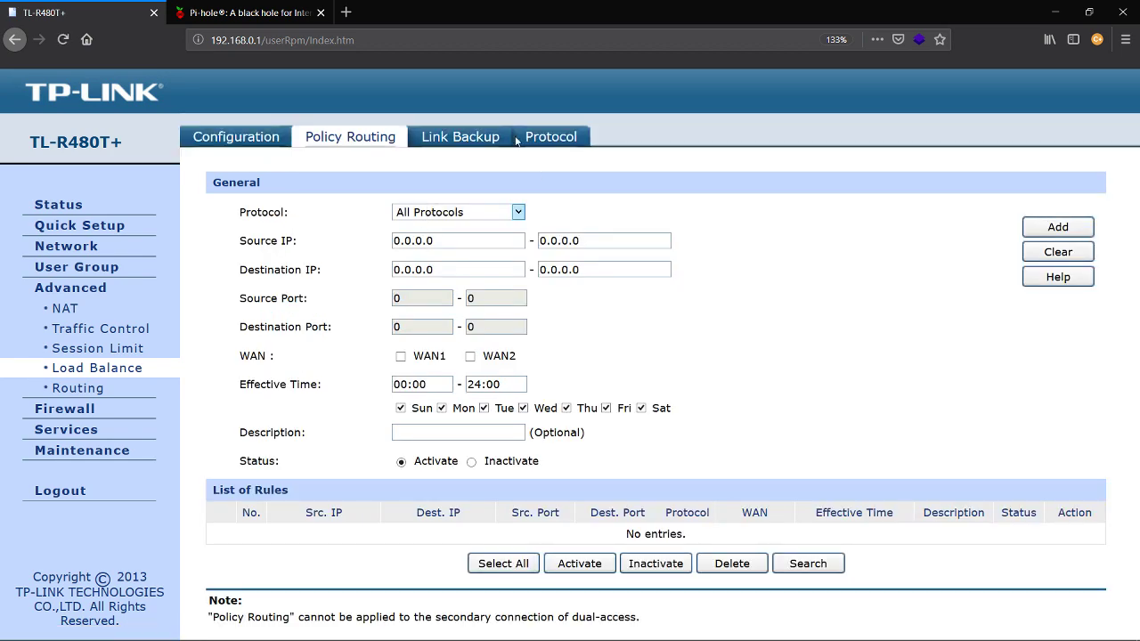
# In the load balance link backup settings, assign WAN2 as the primary WAN and WAN1 as the backup WAN
pyautogui.click(441, 143)
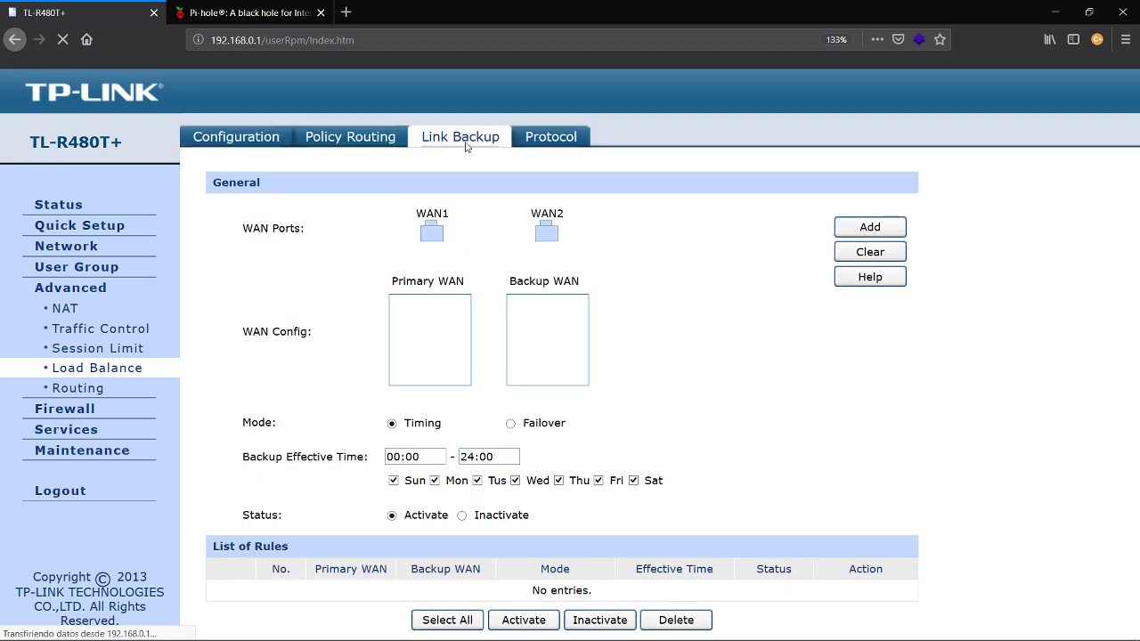
pyautogui.moveTo(424, 229)
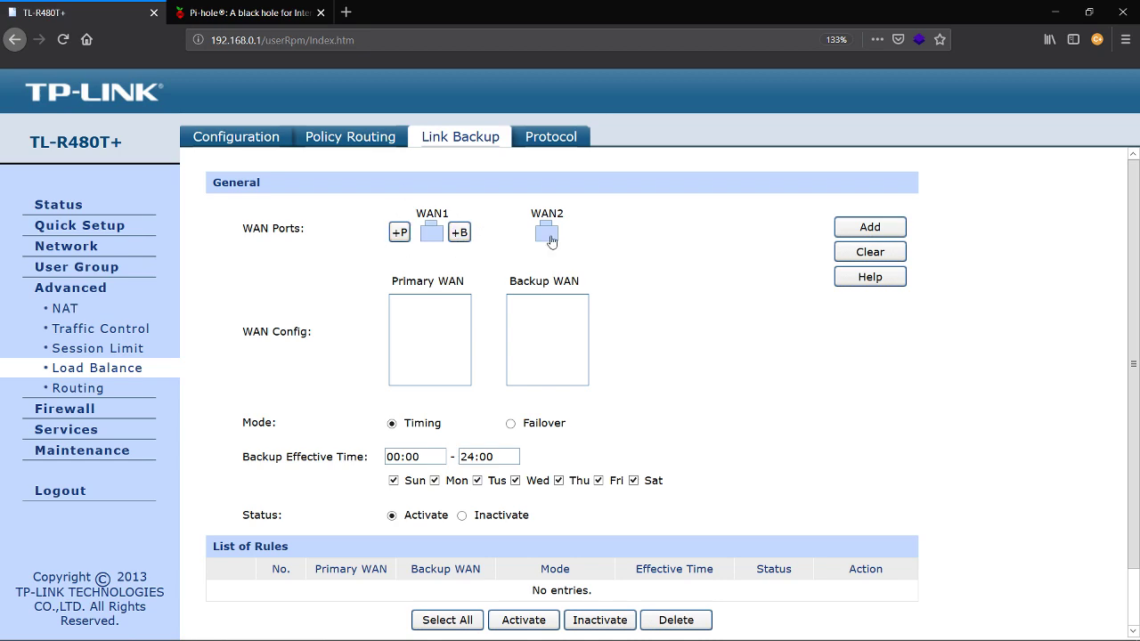
pyautogui.moveTo(549, 237)
pyautogui.click(516, 232)
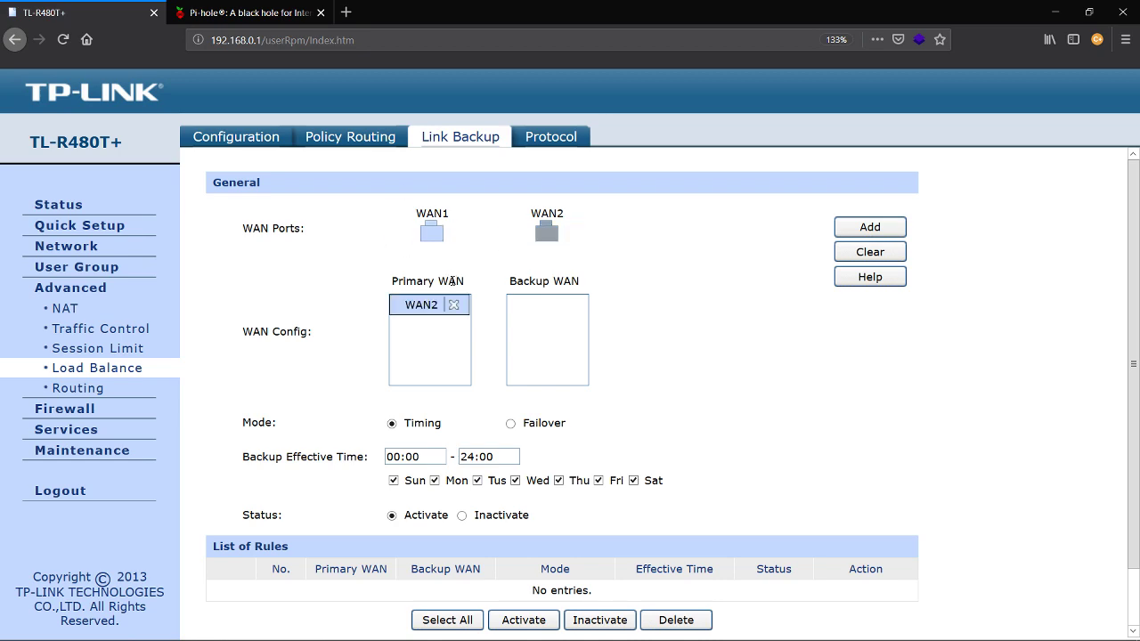
pyautogui.click(456, 233)
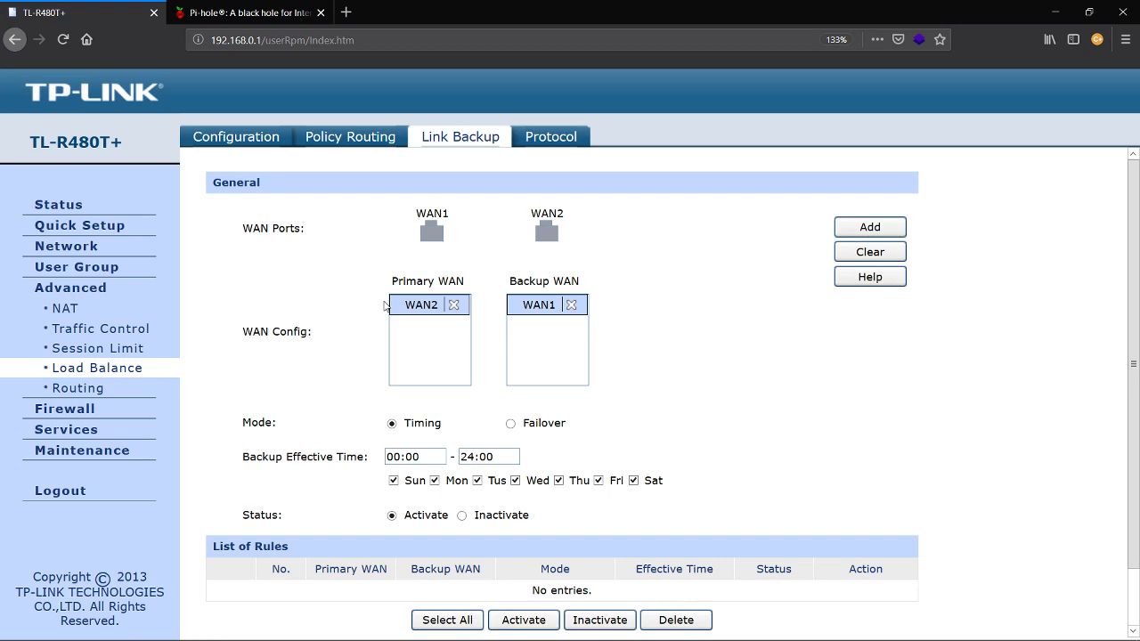
# Review the protocol definitions available for load balancing
pyautogui.click(575, 131)
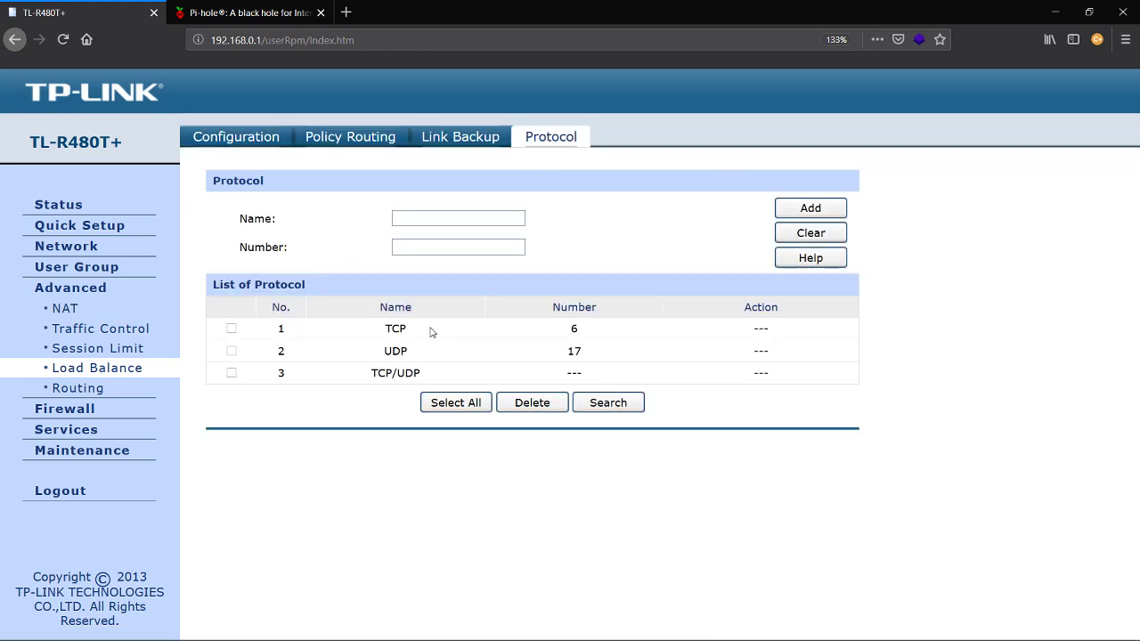